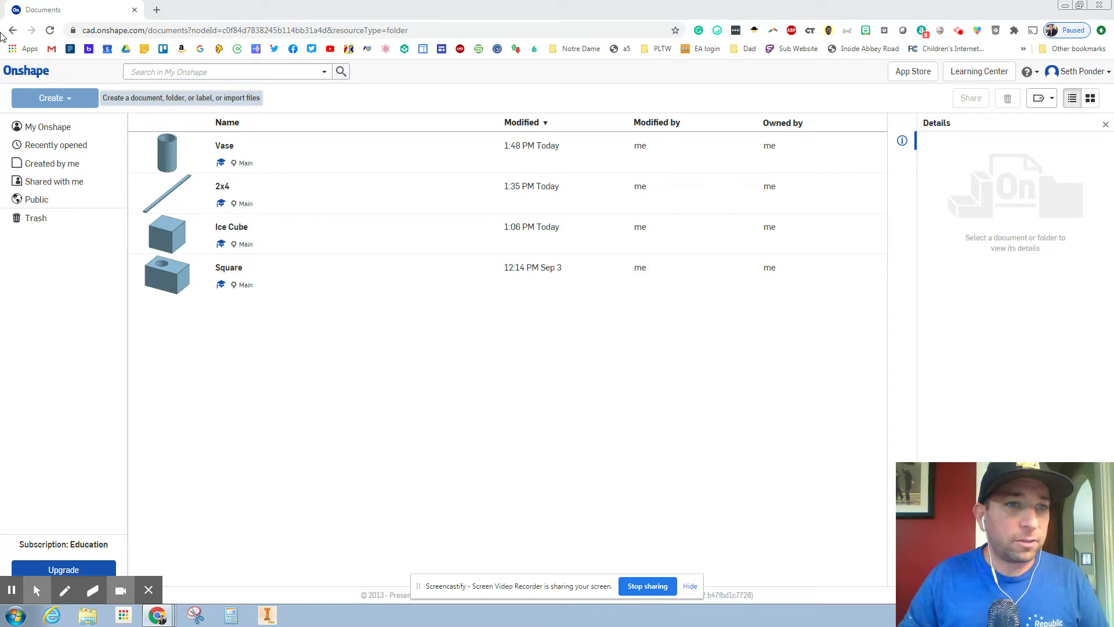
Create a new document from the Create menu named 'Basketball SP'
{"action": "left_click", "coordinate": [51, 100]}
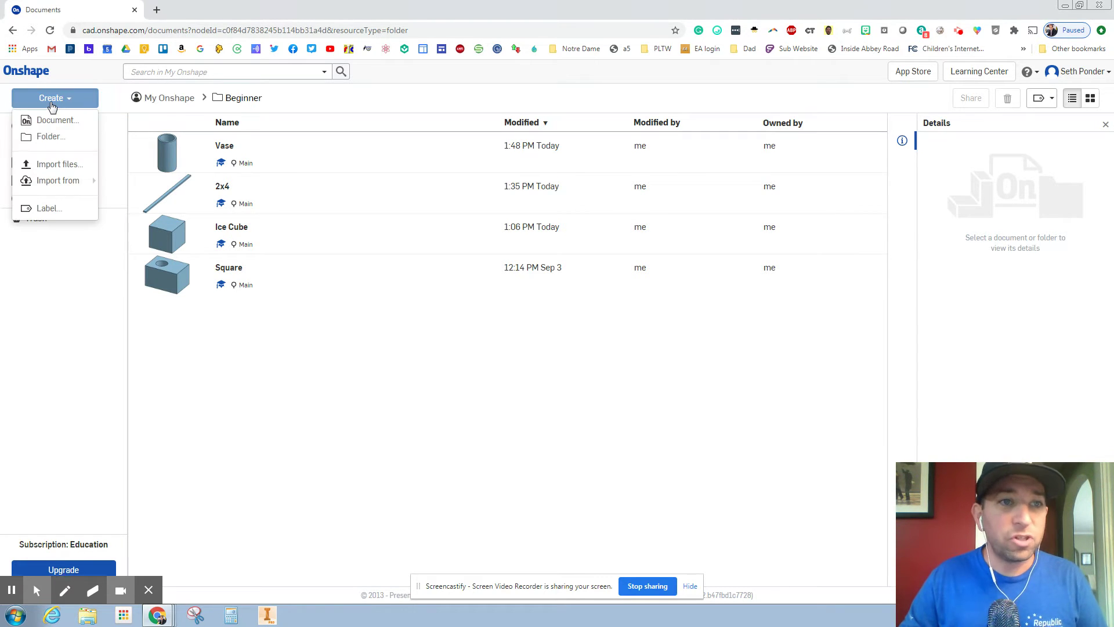
{"action": "left_click", "coordinate": [55, 120]}
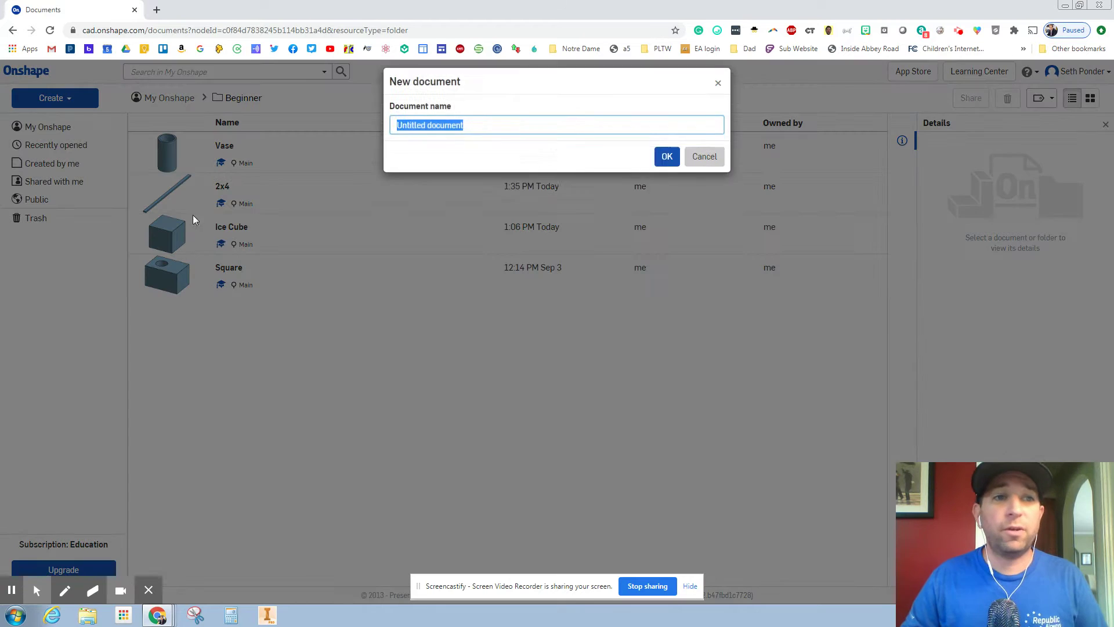
{"action": "type", "text": "Basketball SP"}
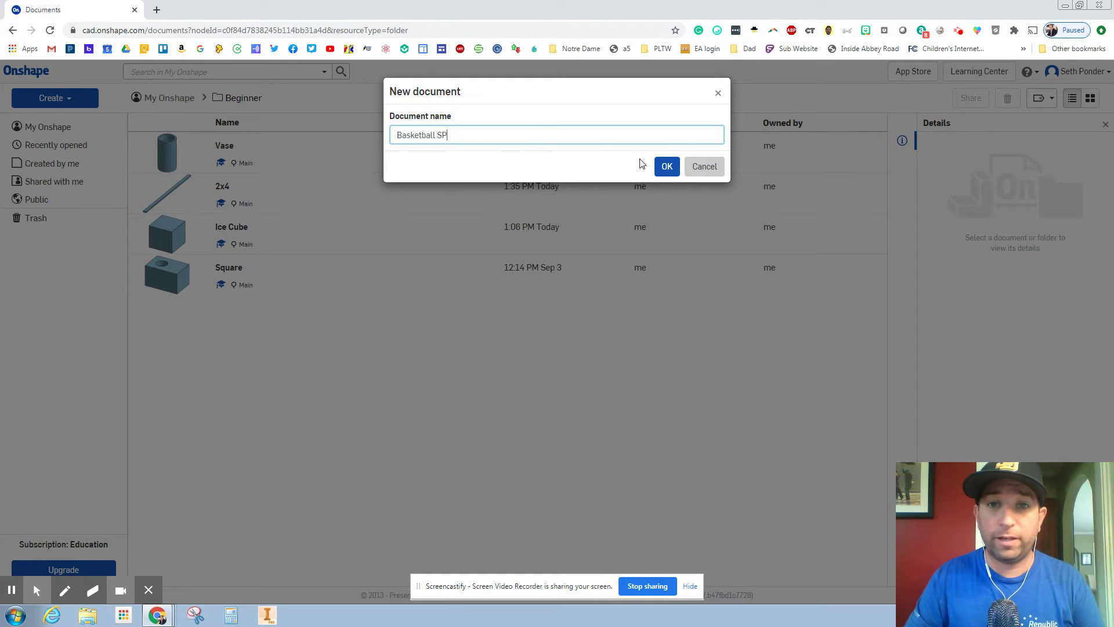
{"action": "left_click", "coordinate": [666, 166]}
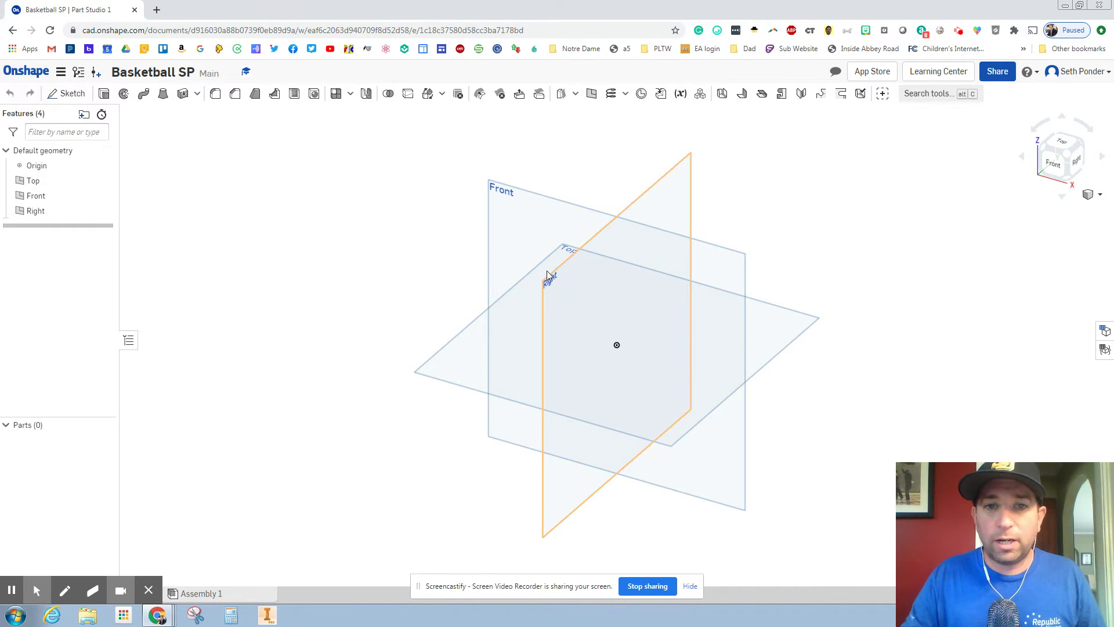
Select the Front plane and start Sketch 1 on it
{"action": "left_click", "coordinate": [514, 198]}
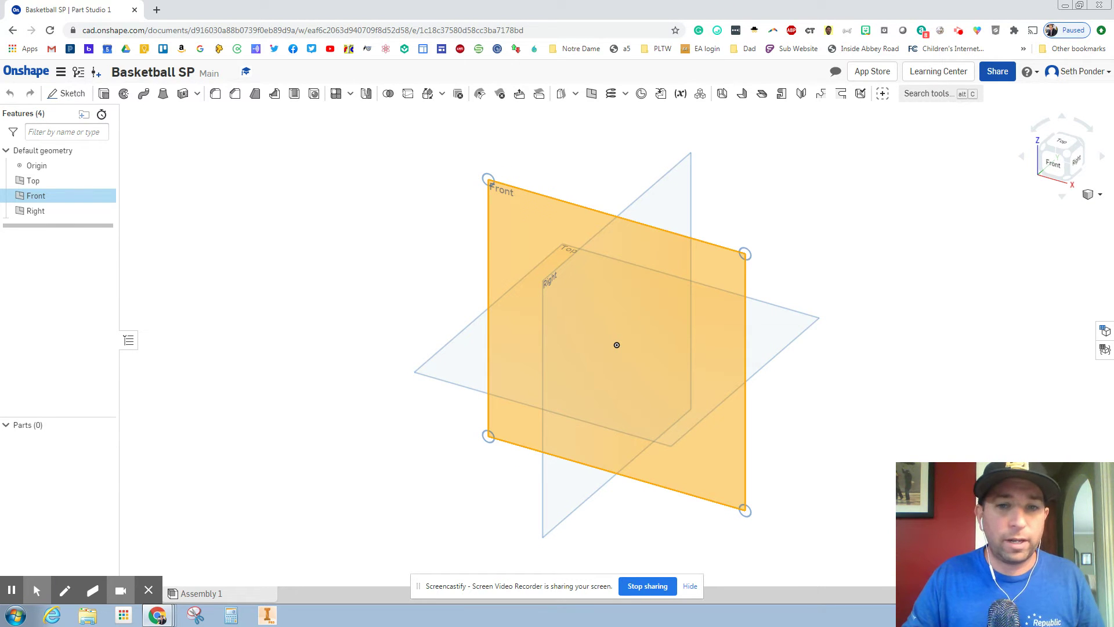
{"action": "left_click", "coordinate": [276, 239]}
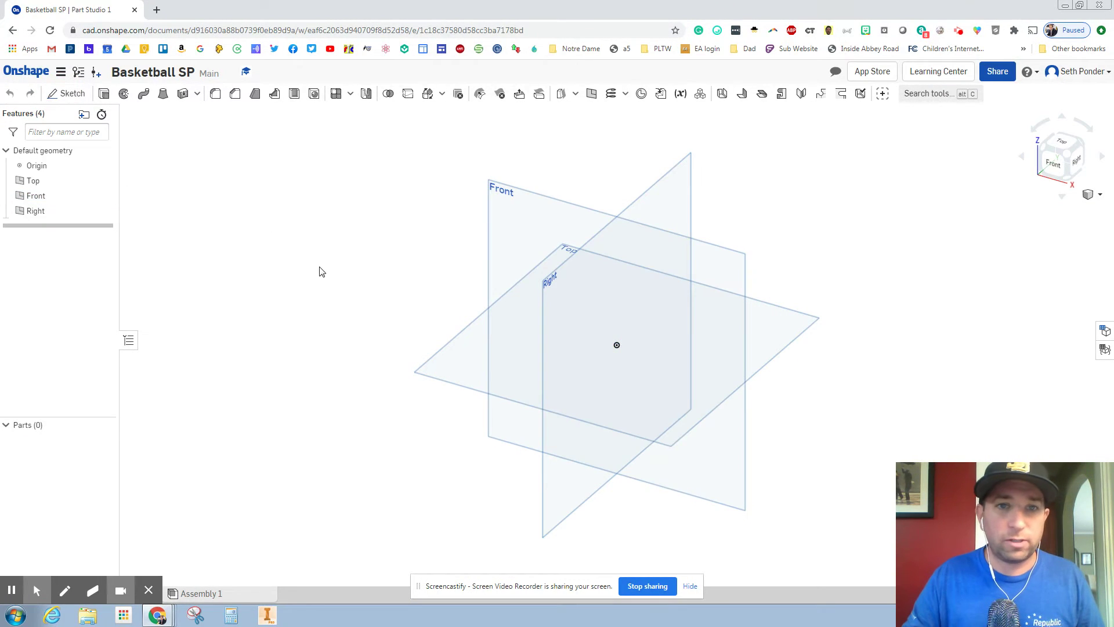
{"action": "key", "text": "shift+s"}
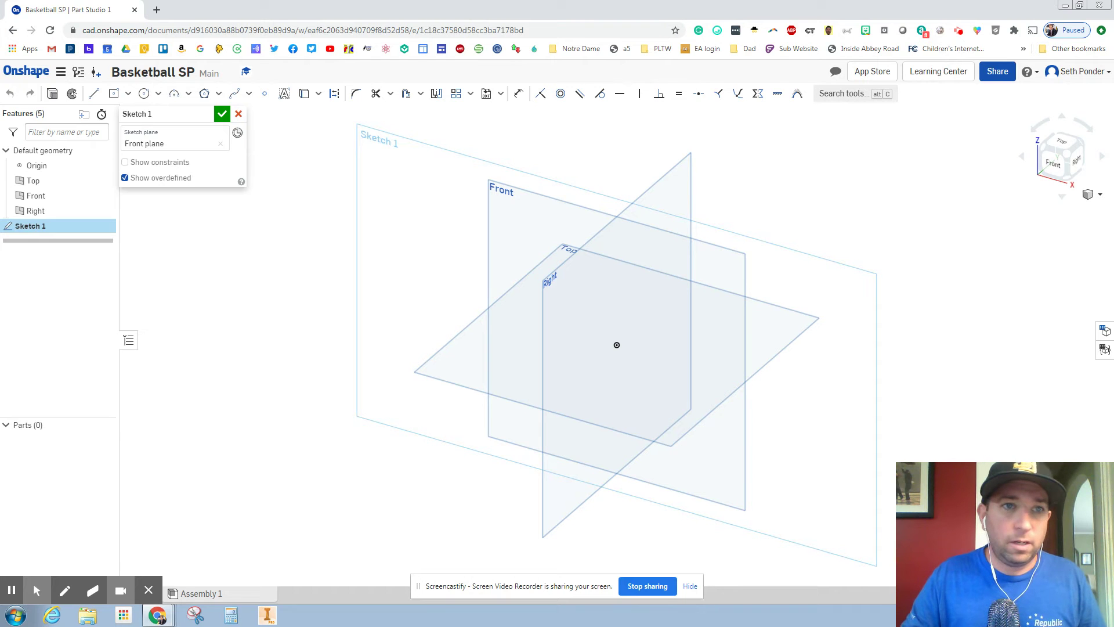
Draw a center-point circle on the origin and set its diameter to 9.33
{"action": "left_click", "coordinate": [144, 94]}
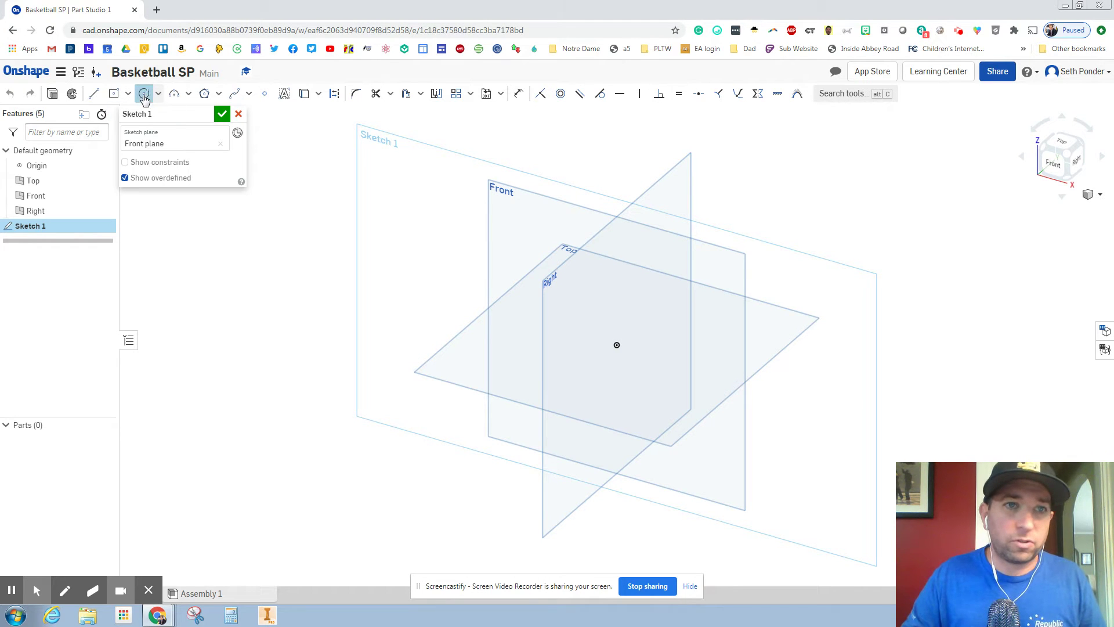
{"action": "left_click", "coordinate": [158, 94]}
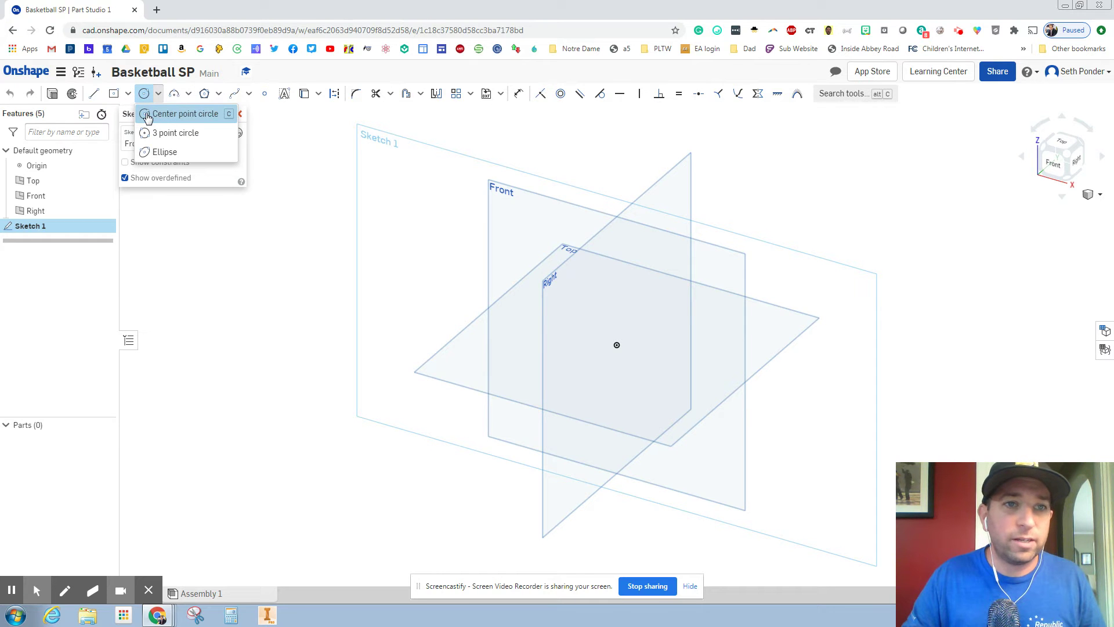
{"action": "left_click", "coordinate": [147, 114]}
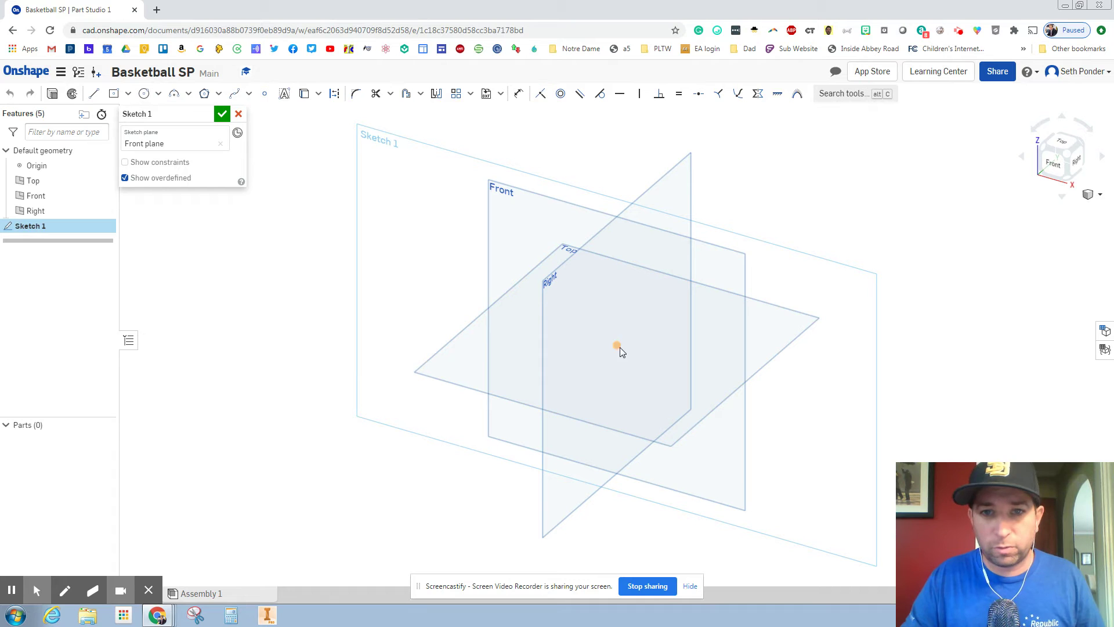
{"action": "left_click", "coordinate": [617, 346]}
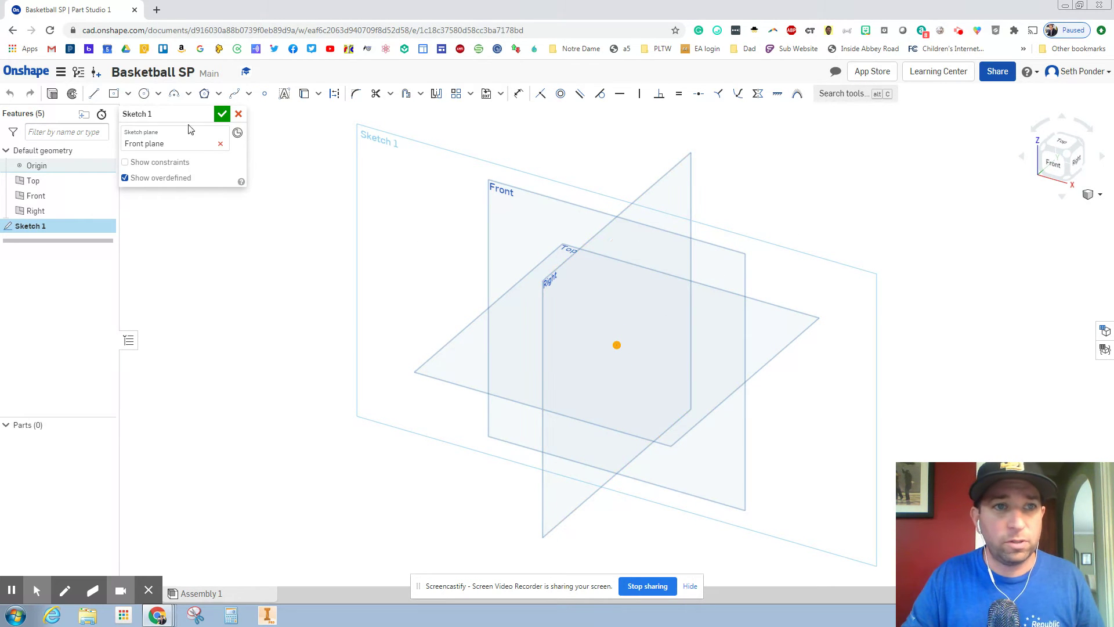
{"action": "left_click", "coordinate": [144, 94]}
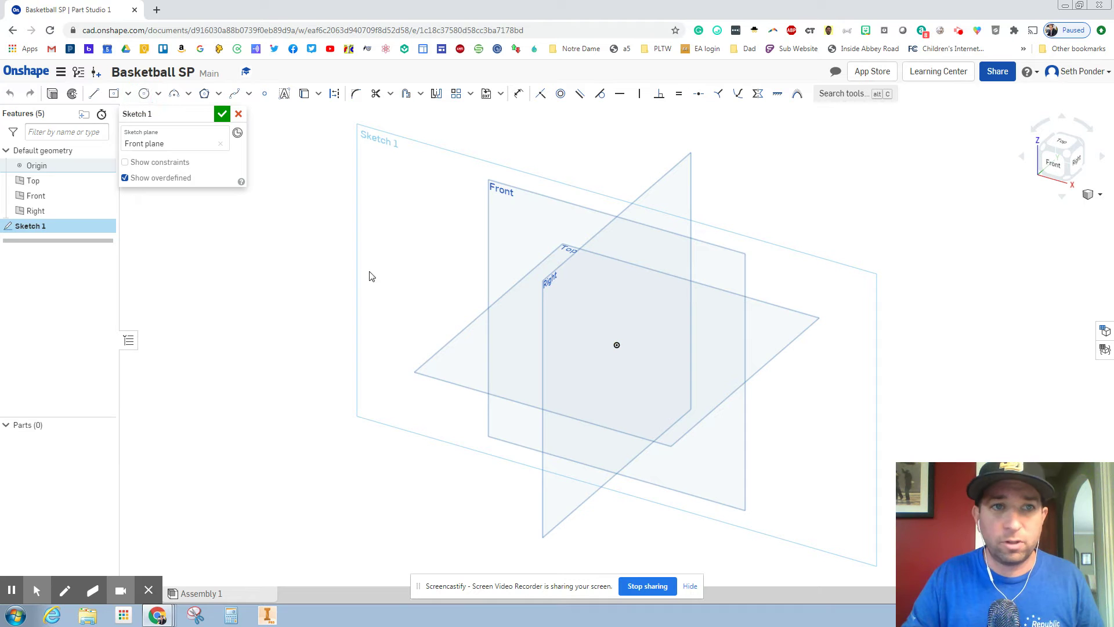
{"action": "left_click", "coordinate": [617, 346]}
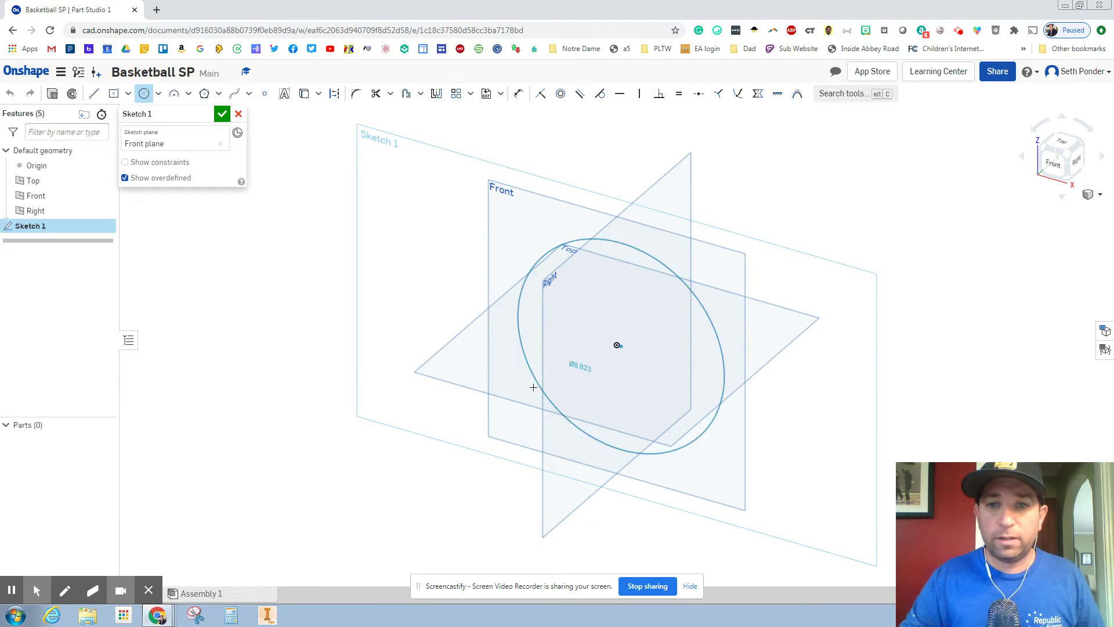
{"action": "left_click", "coordinate": [762, 243]}
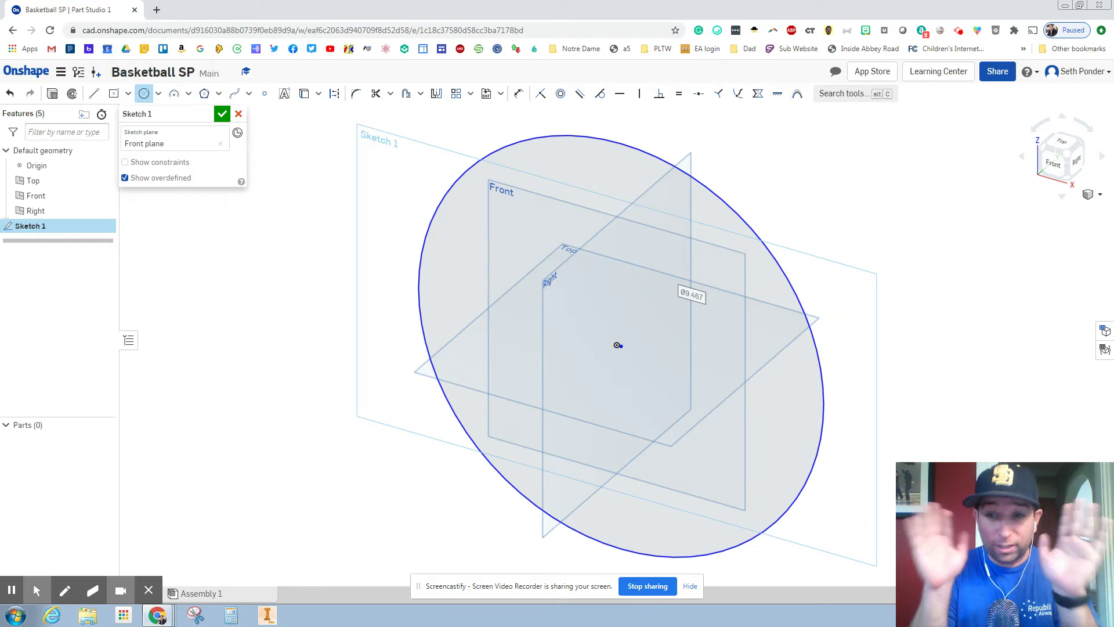
{"action": "double_click", "coordinate": [692, 294]}
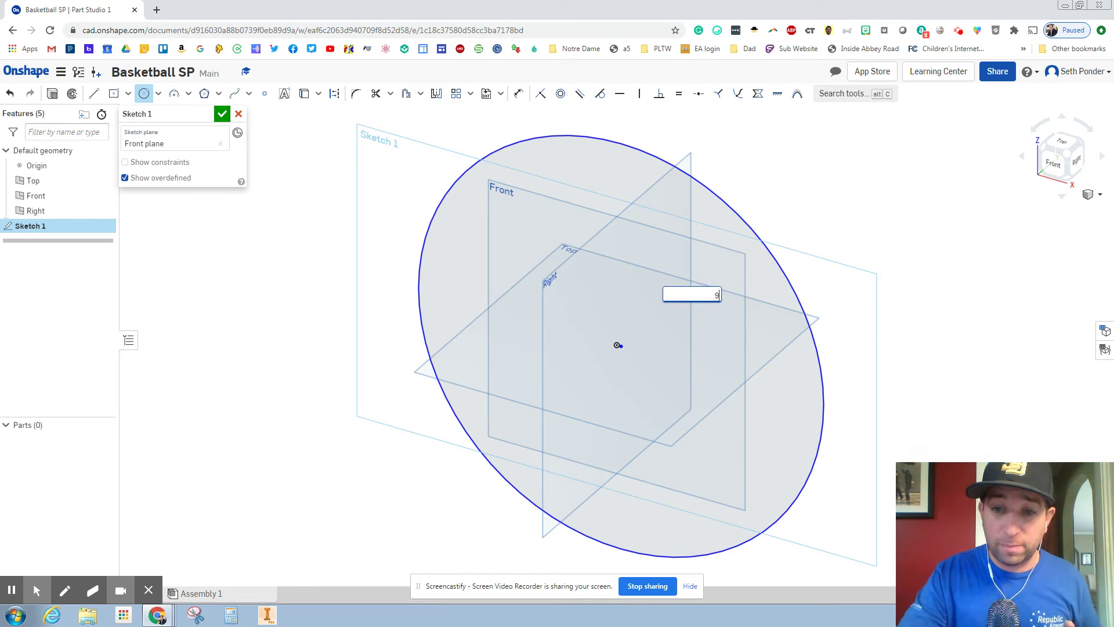
{"action": "type", "text": "9.33"}
{"action": "key", "text": "Return"}
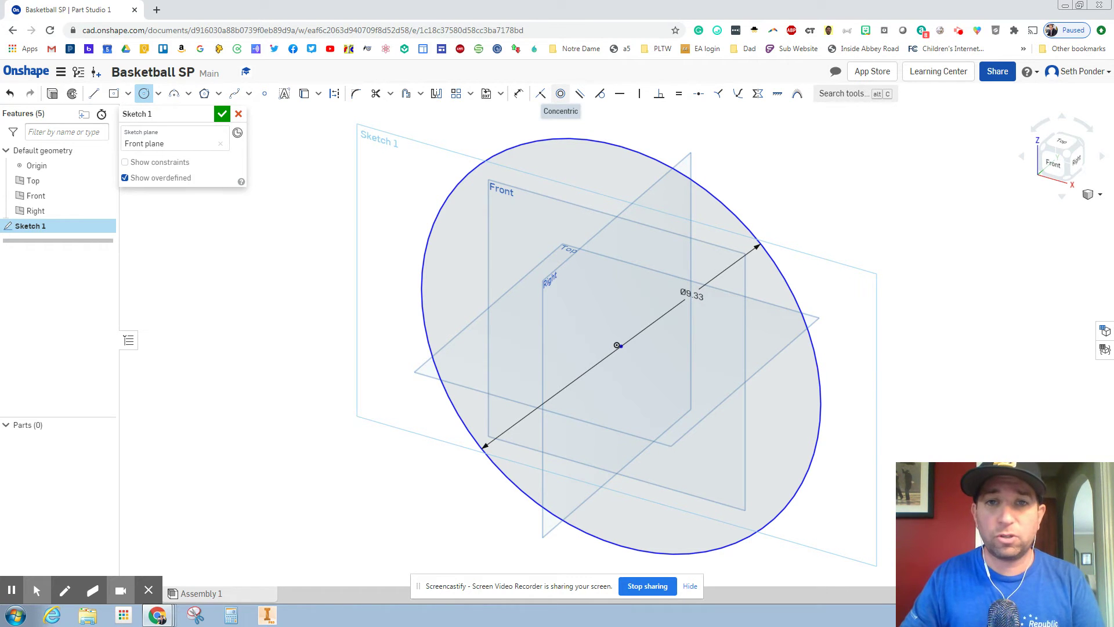
Add a second diameter dimension to the circle, then undo both diameter dimensions
{"action": "left_click", "coordinate": [522, 99]}
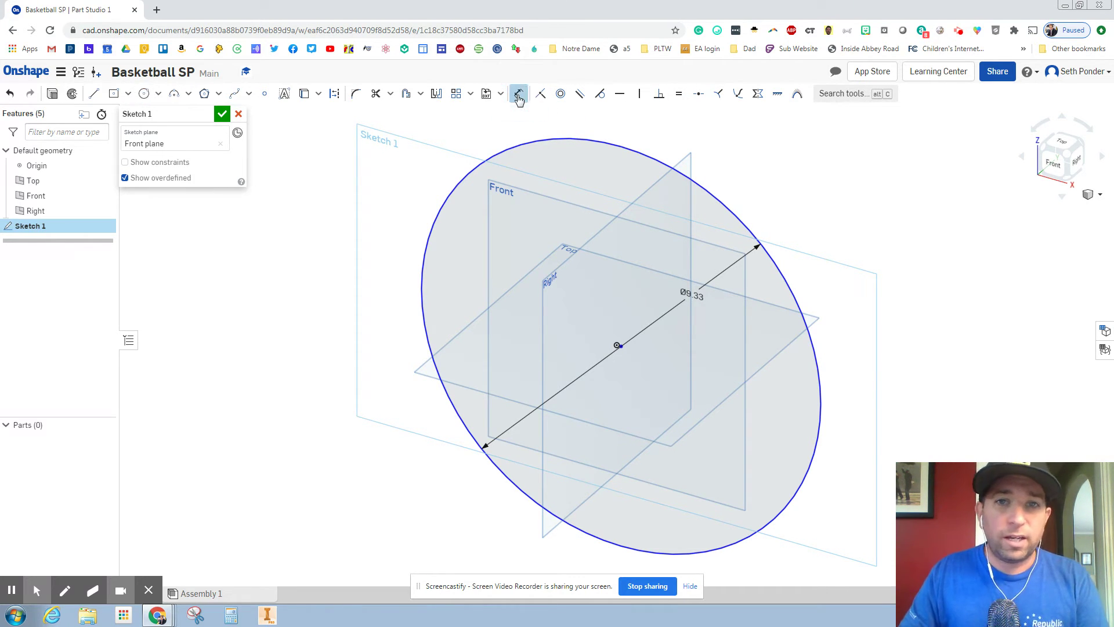
{"action": "left_click", "coordinate": [683, 176]}
{"action": "left_click", "coordinate": [657, 249]}
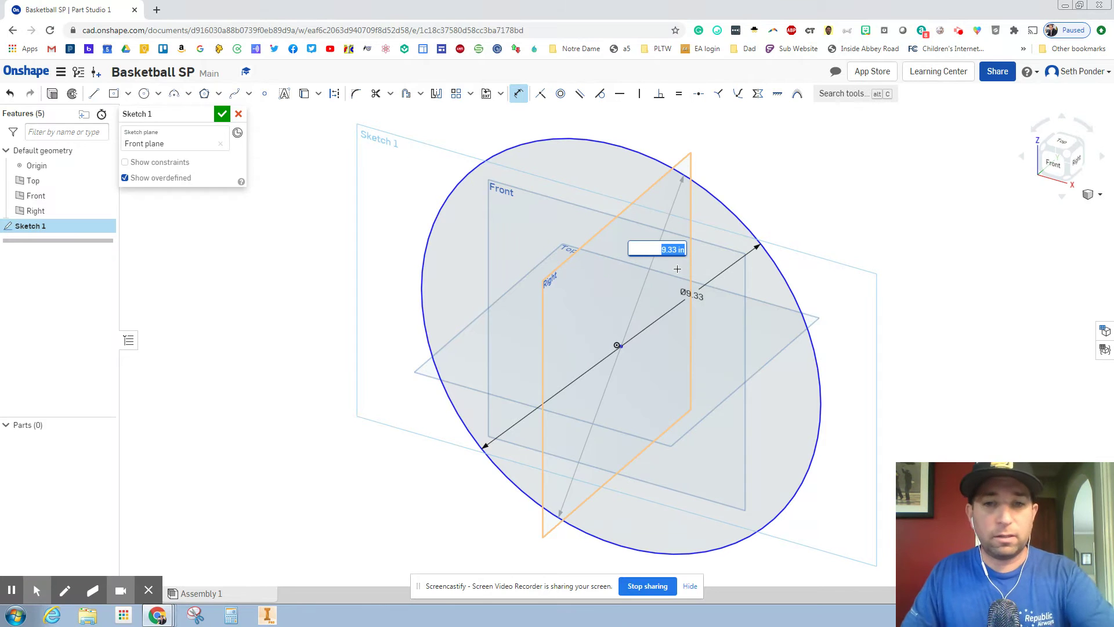
{"action": "key", "text": "Return"}
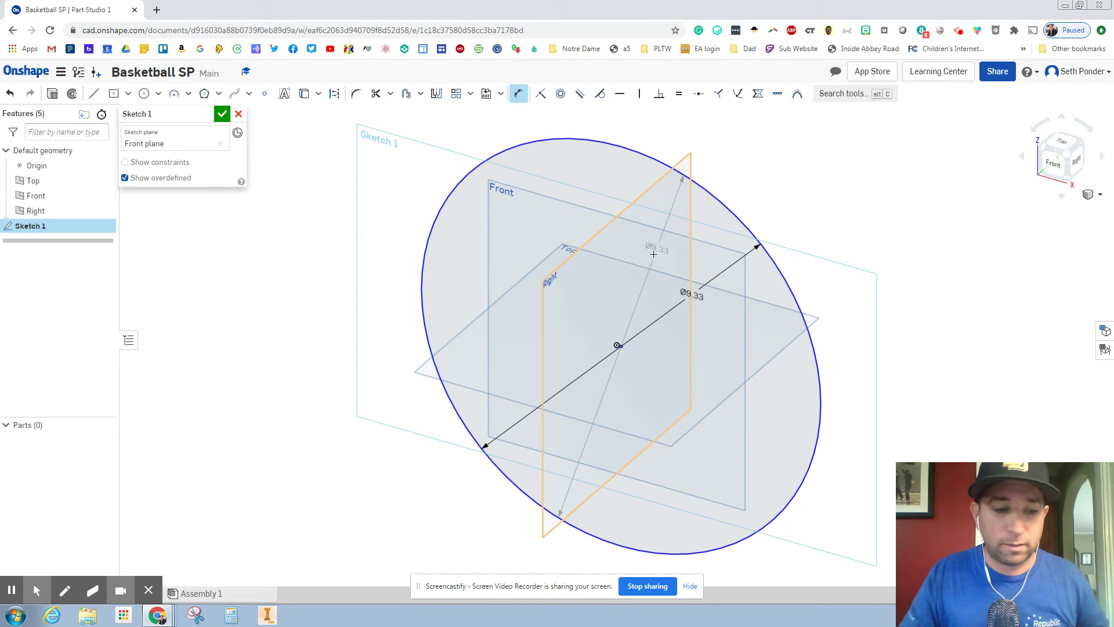
{"action": "key", "text": "ctrl+z"}
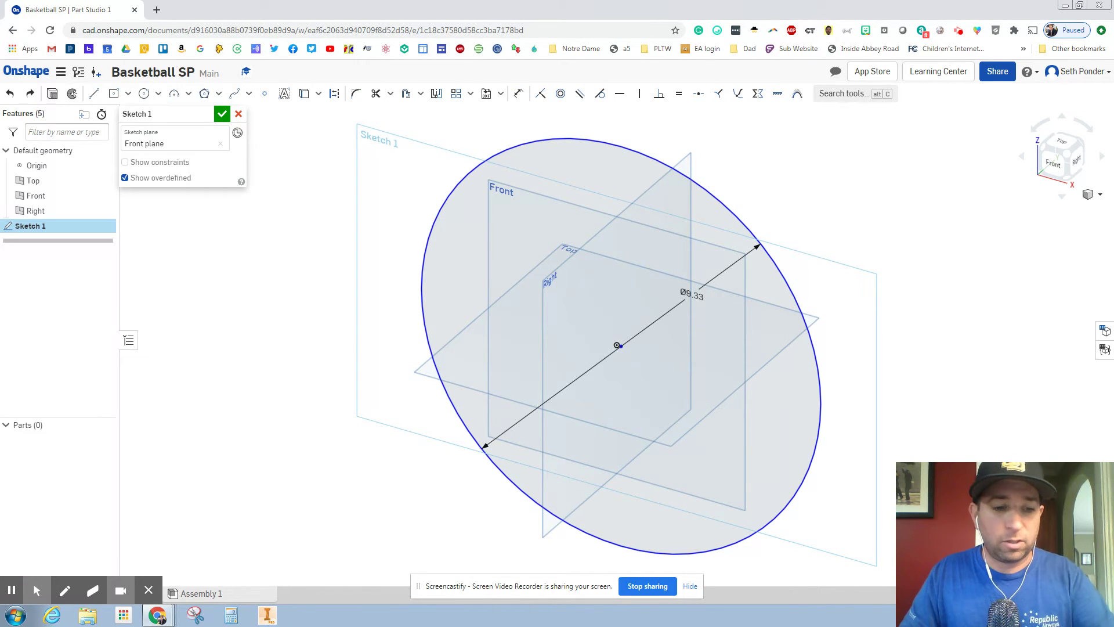
{"action": "key", "text": "ctrl+z"}
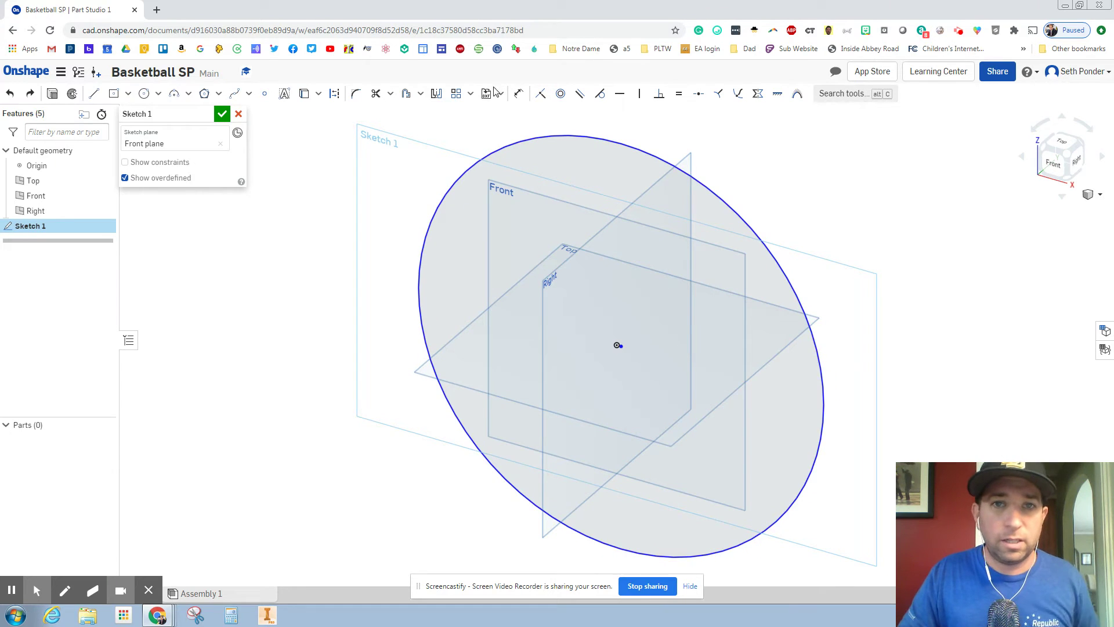
Re-dimension the circle's diameter to 9.33
{"action": "left_click", "coordinate": [518, 93]}
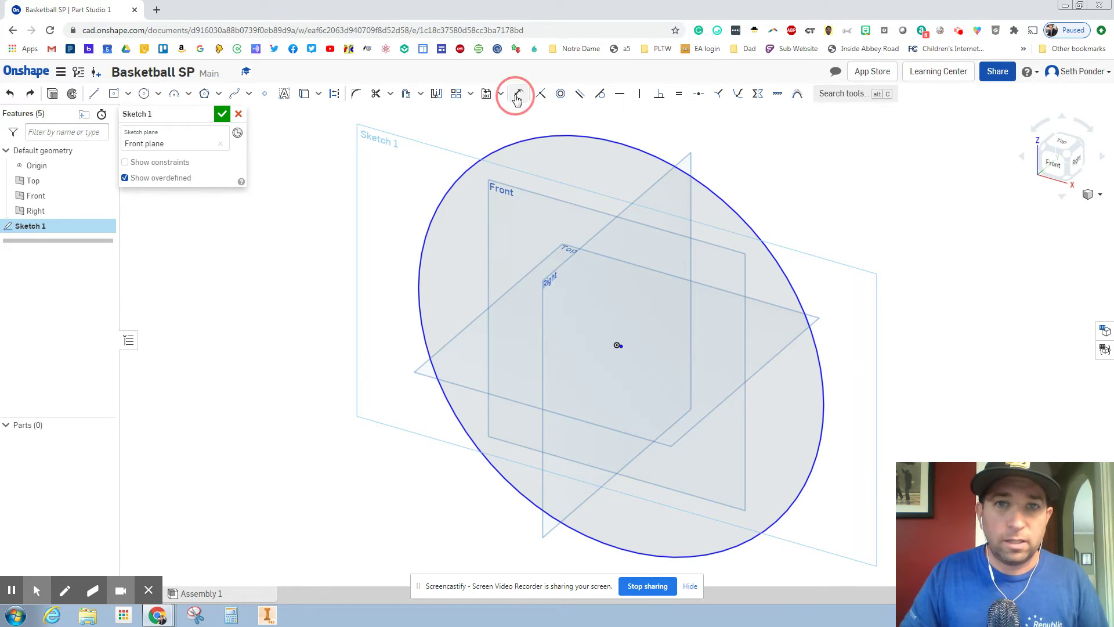
{"action": "left_click", "coordinate": [694, 207]}
{"action": "left_click", "coordinate": [672, 219]}
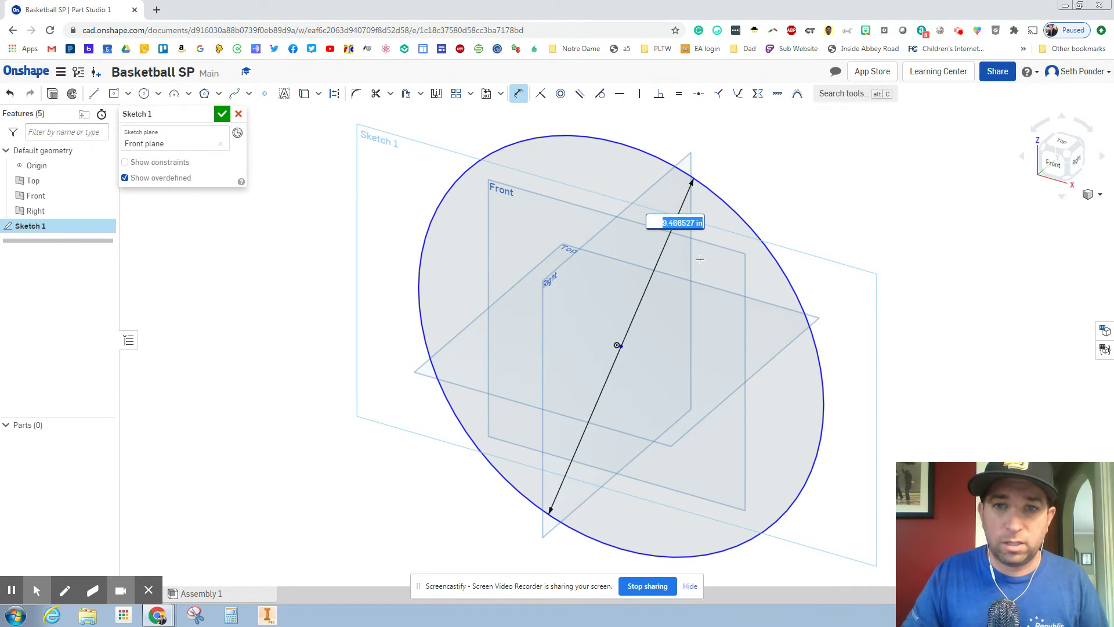
{"action": "type", "text": "9.33"}
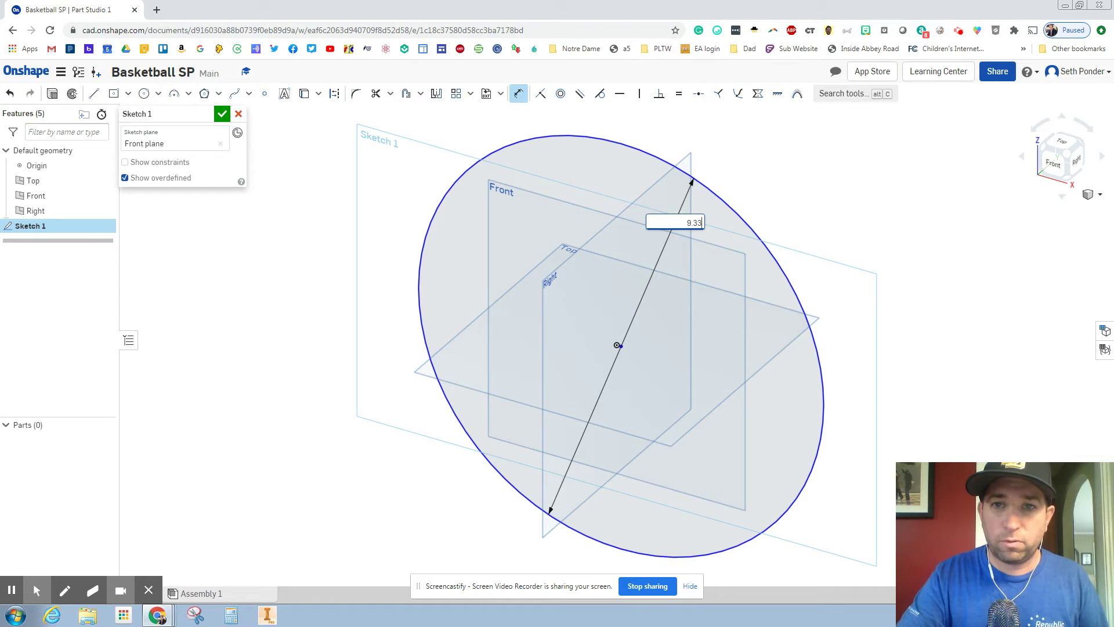
{"action": "key", "text": "Return"}
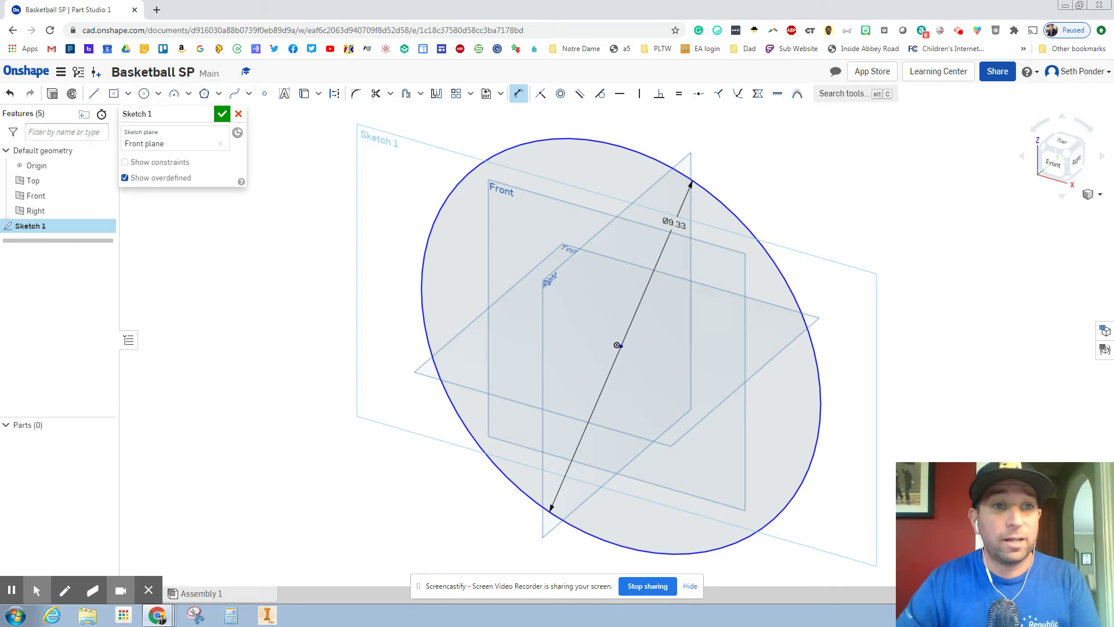
Draw a line across the circle from its lower-left edge to its upper-right edge
{"action": "left_click", "coordinate": [93, 94]}
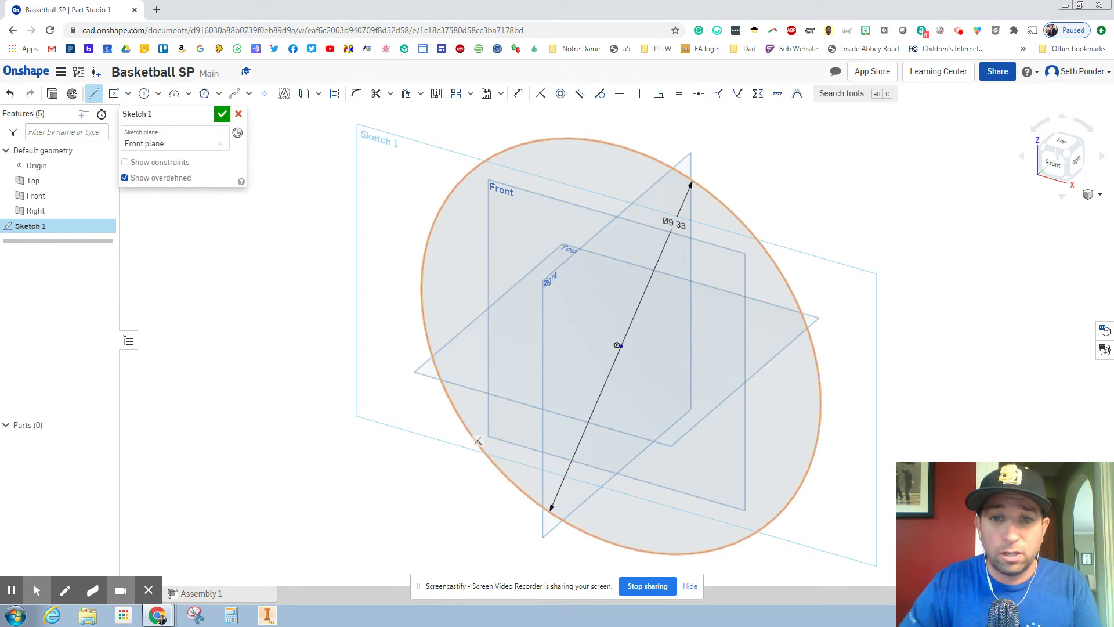
{"action": "left_click", "coordinate": [463, 422]}
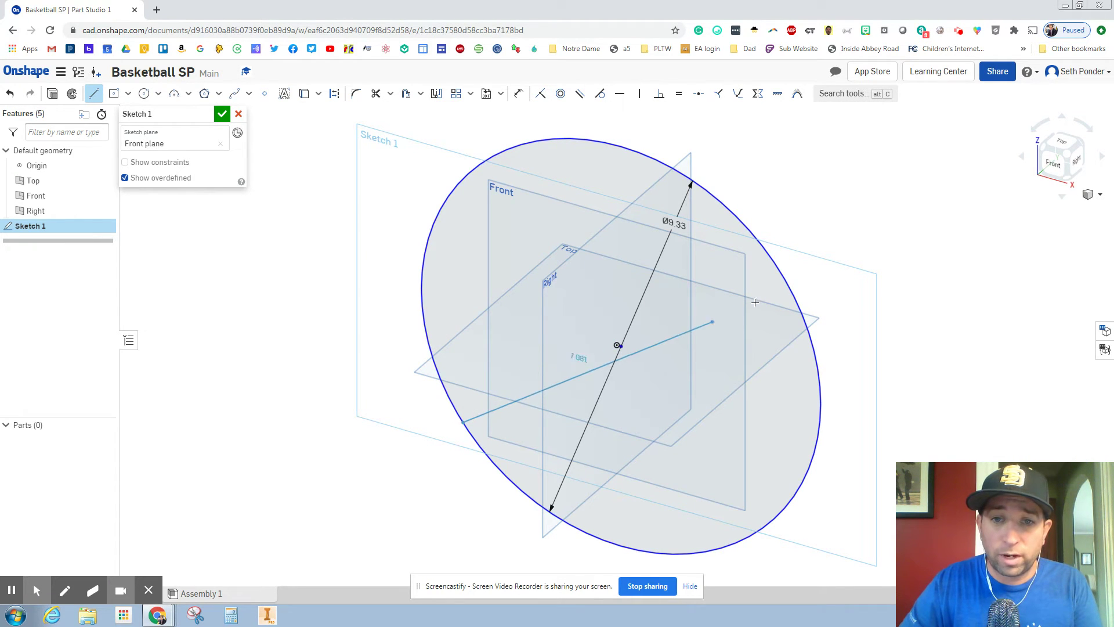
{"action": "left_click", "coordinate": [789, 289]}
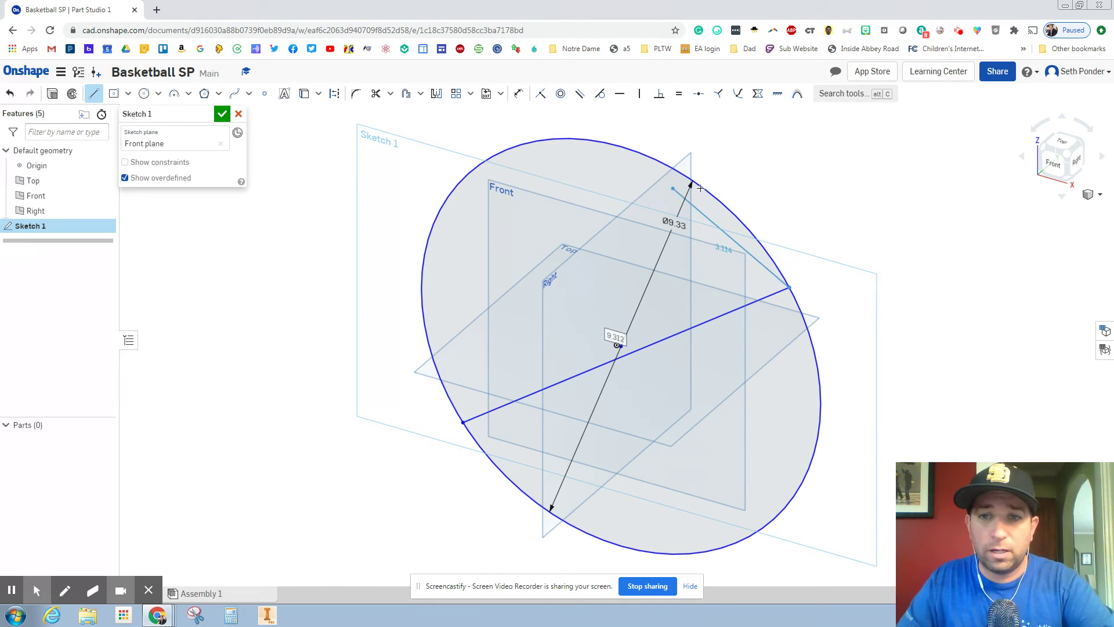
{"action": "key", "text": "Escape"}
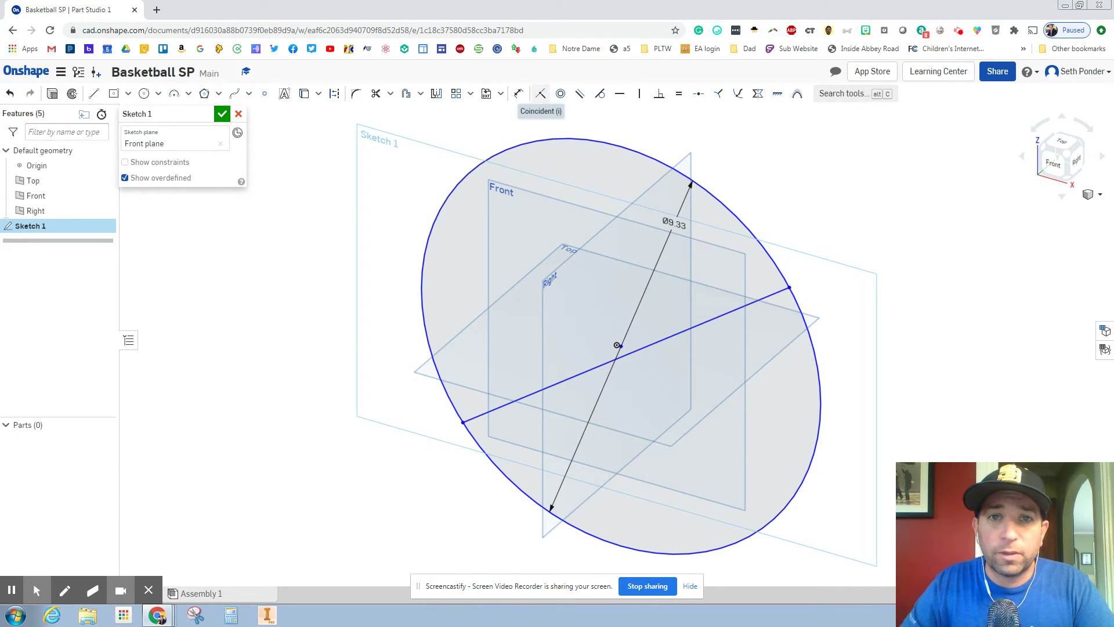
Make the line coincident with the origin and view the sketch from Front
{"action": "left_click", "coordinate": [540, 93]}
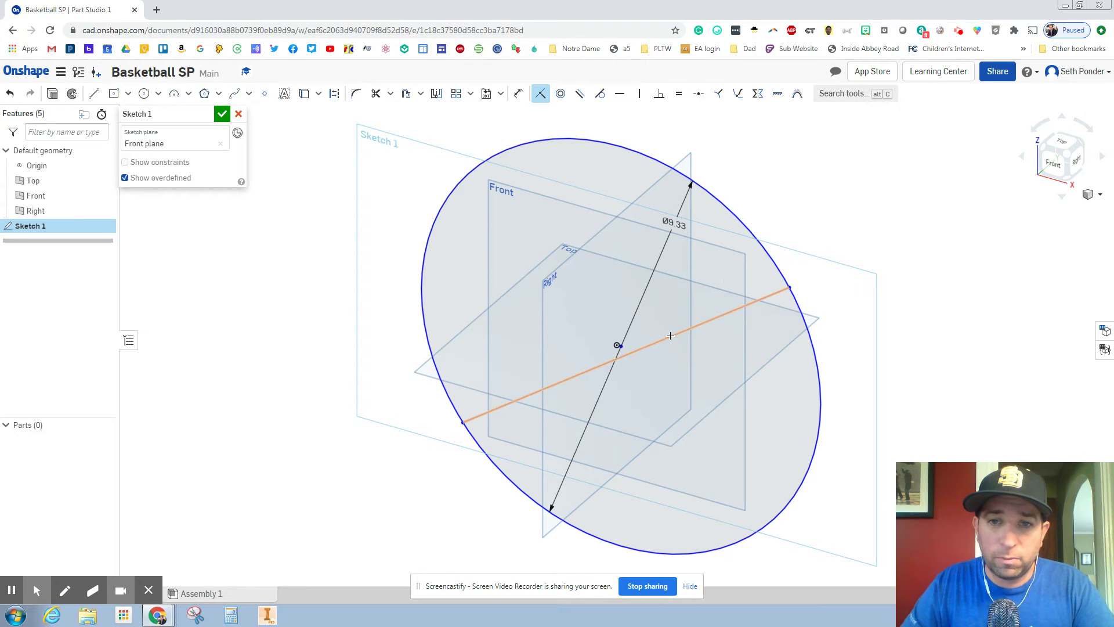
{"action": "left_click", "coordinate": [616, 345]}
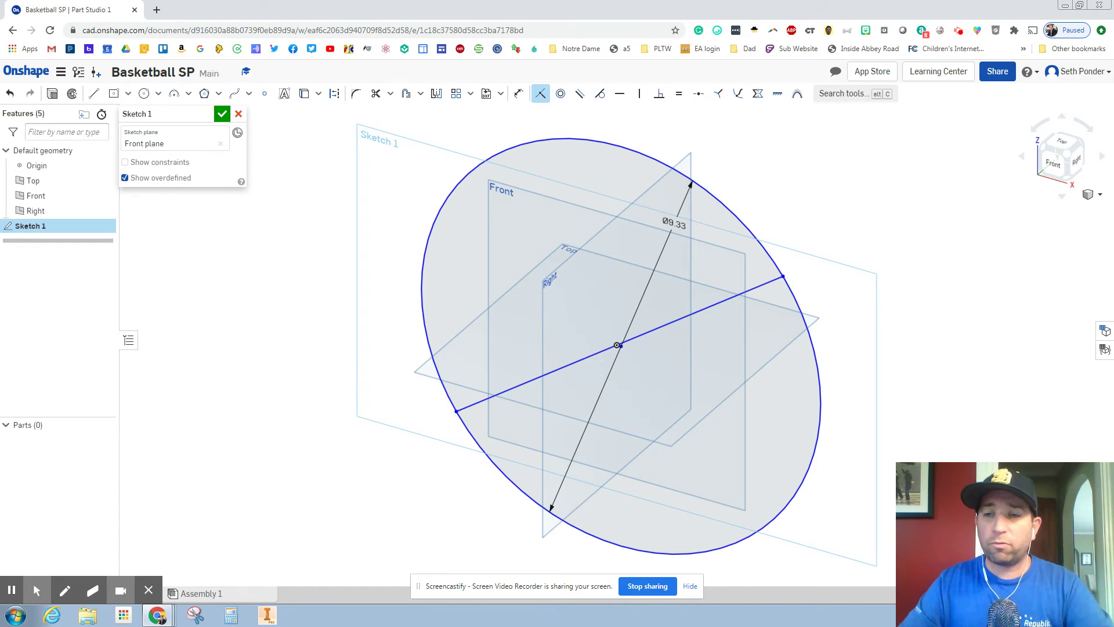
{"action": "left_click", "coordinate": [1054, 163]}
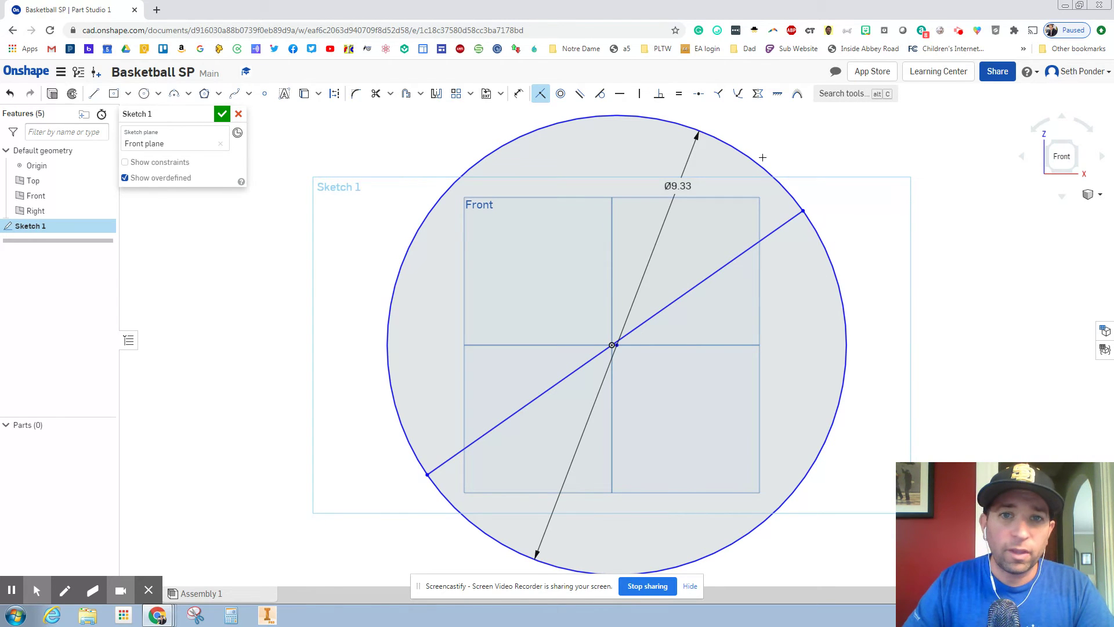
Trim the circle's upper-left arc and finish Sketch 1 with the half-circle
{"action": "left_click", "coordinate": [377, 94]}
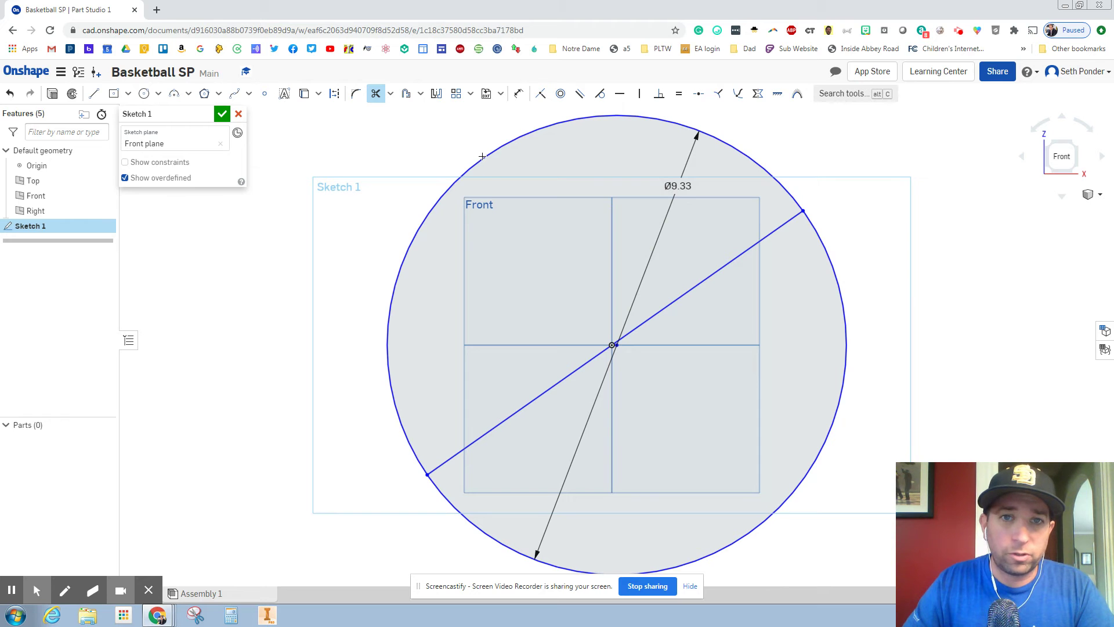
{"action": "left_click", "coordinate": [482, 157]}
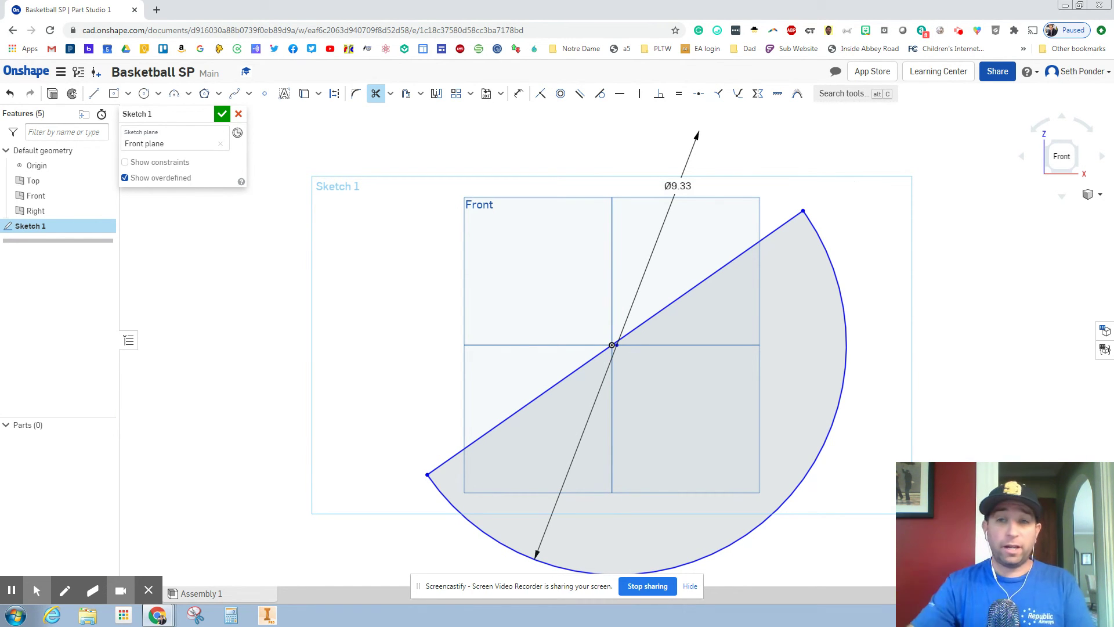
{"action": "left_click", "coordinate": [221, 114]}
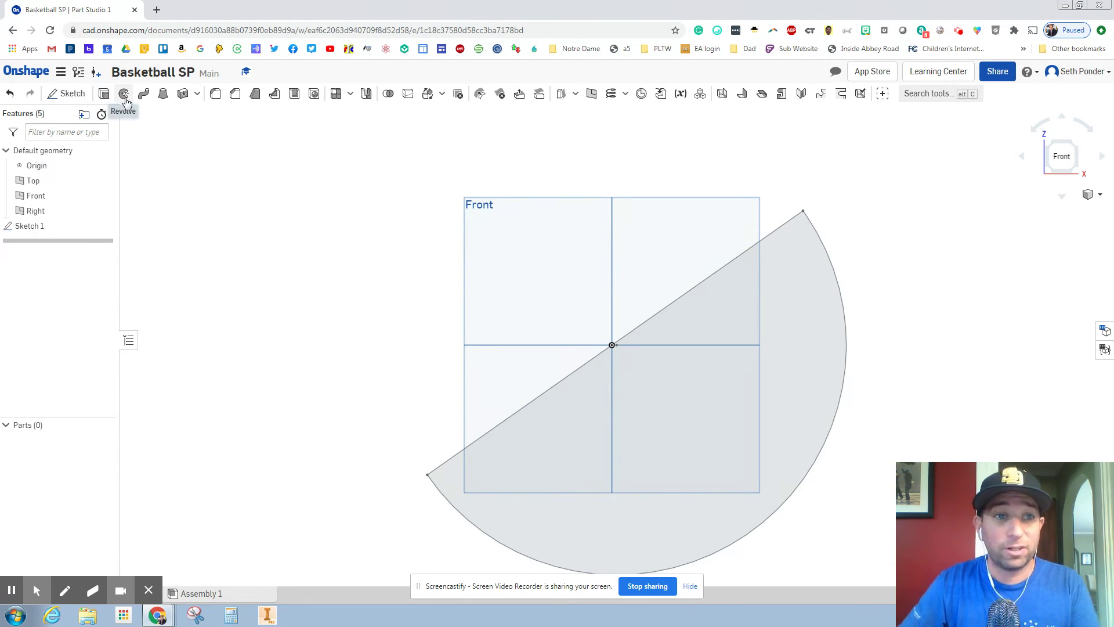
Revolve the half-circle region a full turn about the diagonal diameter line
{"action": "mouse_move", "coordinate": [127, 102]}
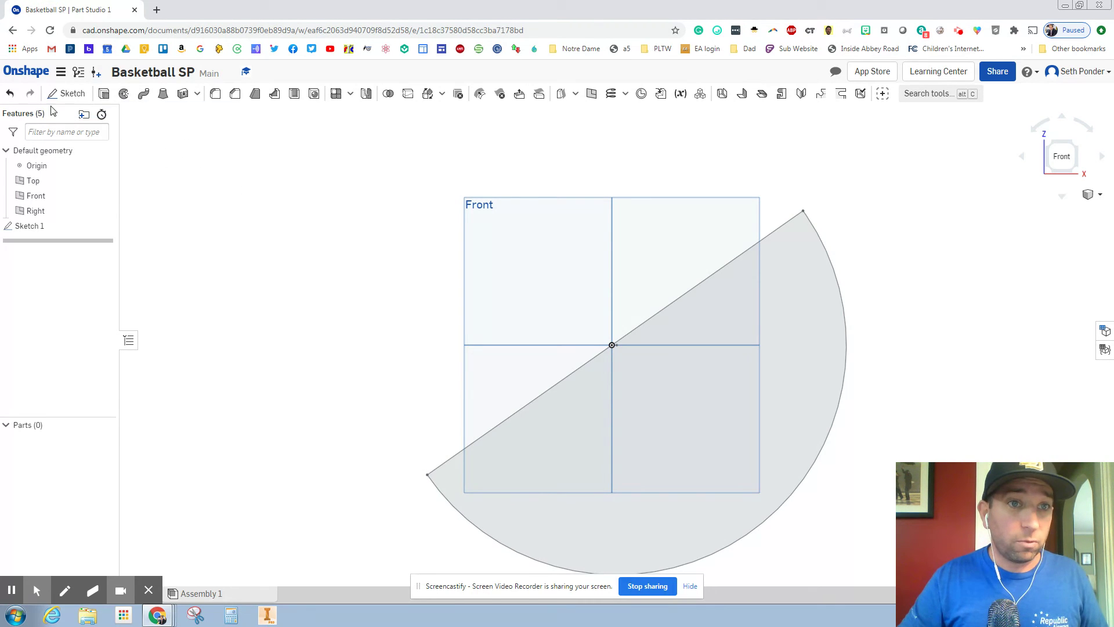
{"action": "left_click", "coordinate": [124, 95]}
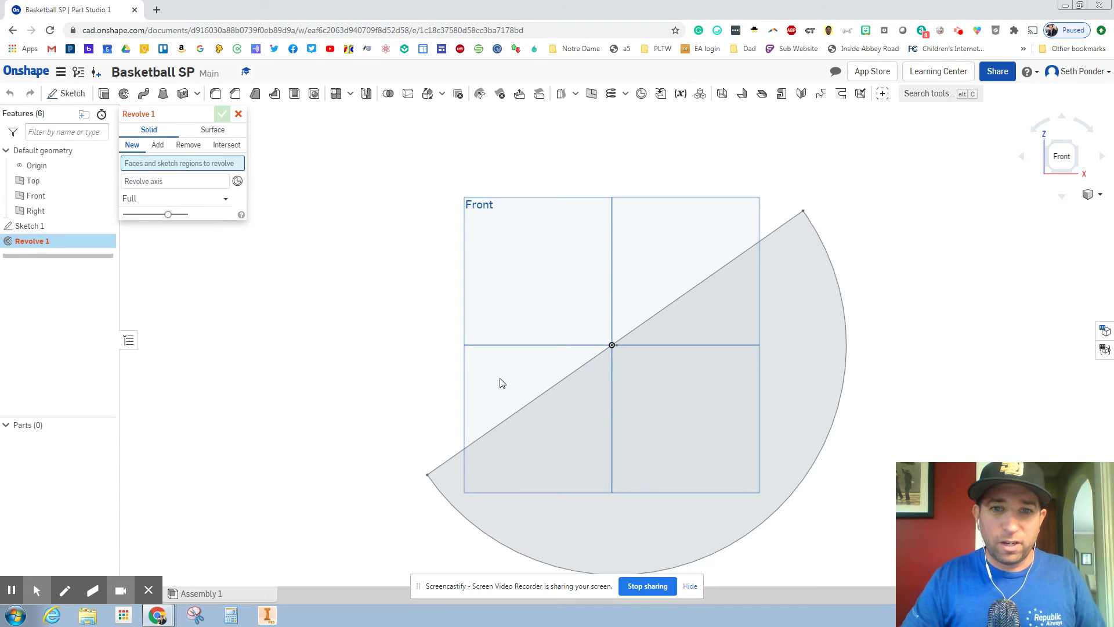
{"action": "left_click", "coordinate": [724, 416]}
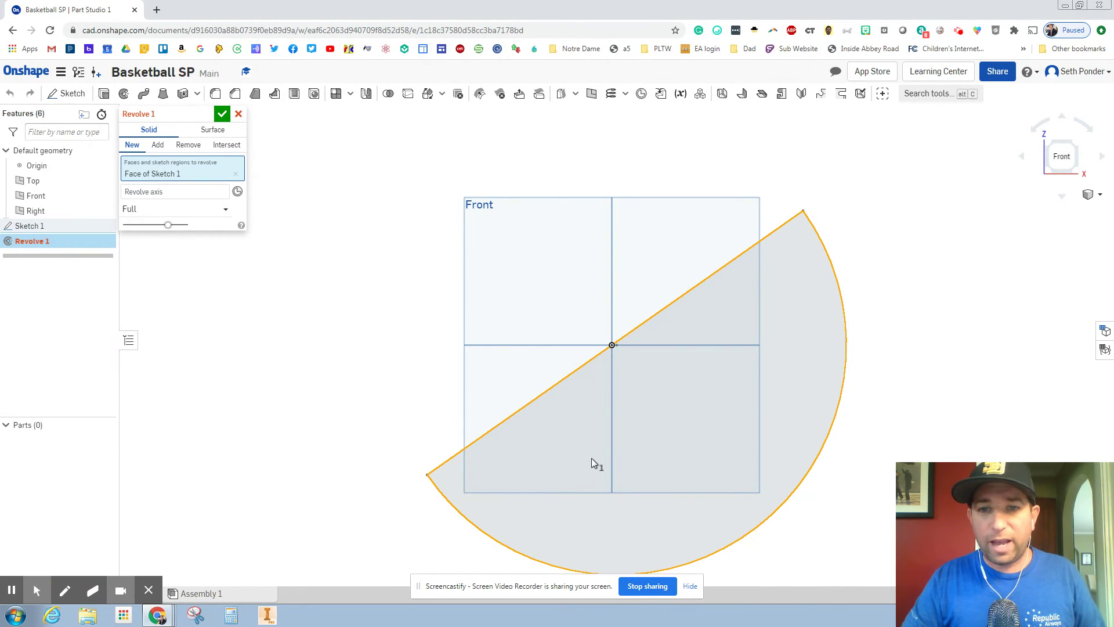
{"action": "left_click", "coordinate": [148, 195]}
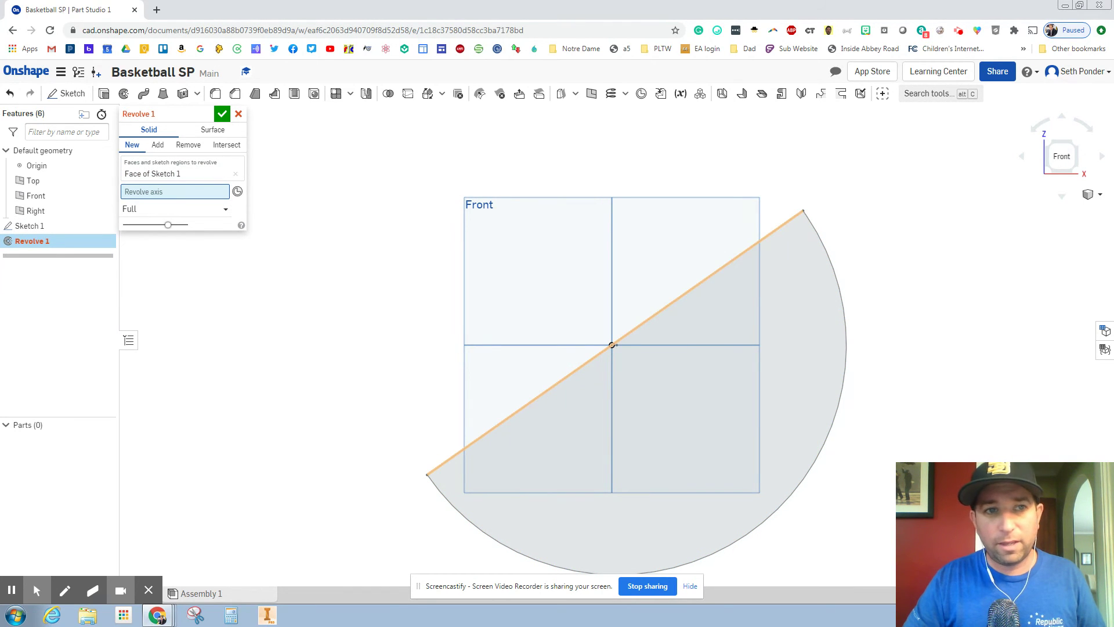
{"action": "left_click", "coordinate": [549, 392]}
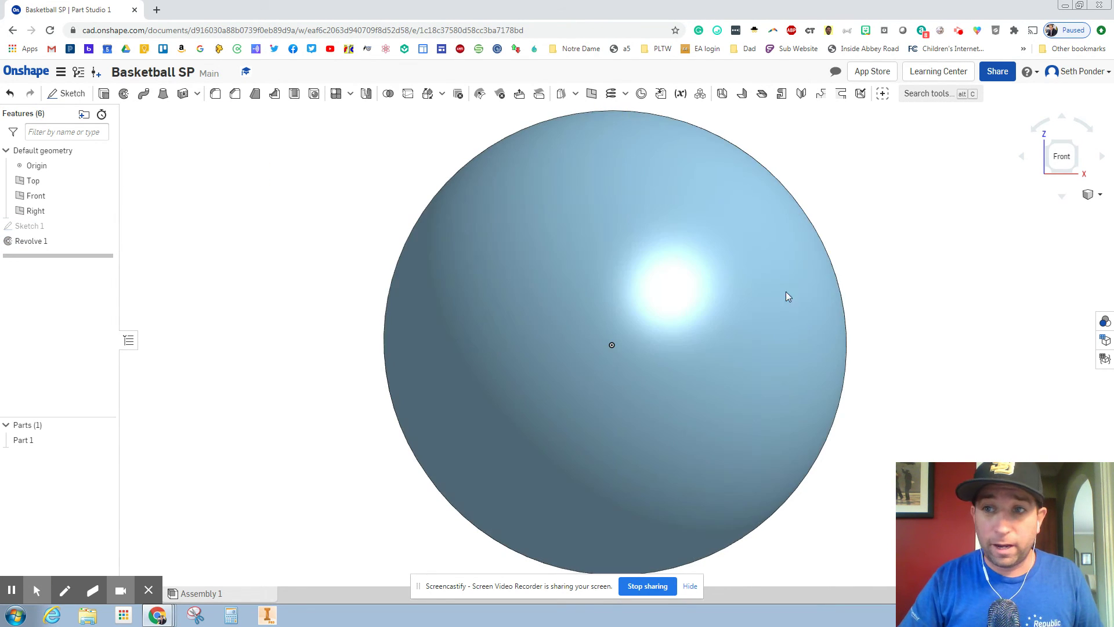
Rotate to an angled corner view and box-select the whole sphere
{"action": "left_click", "coordinate": [1074, 143]}
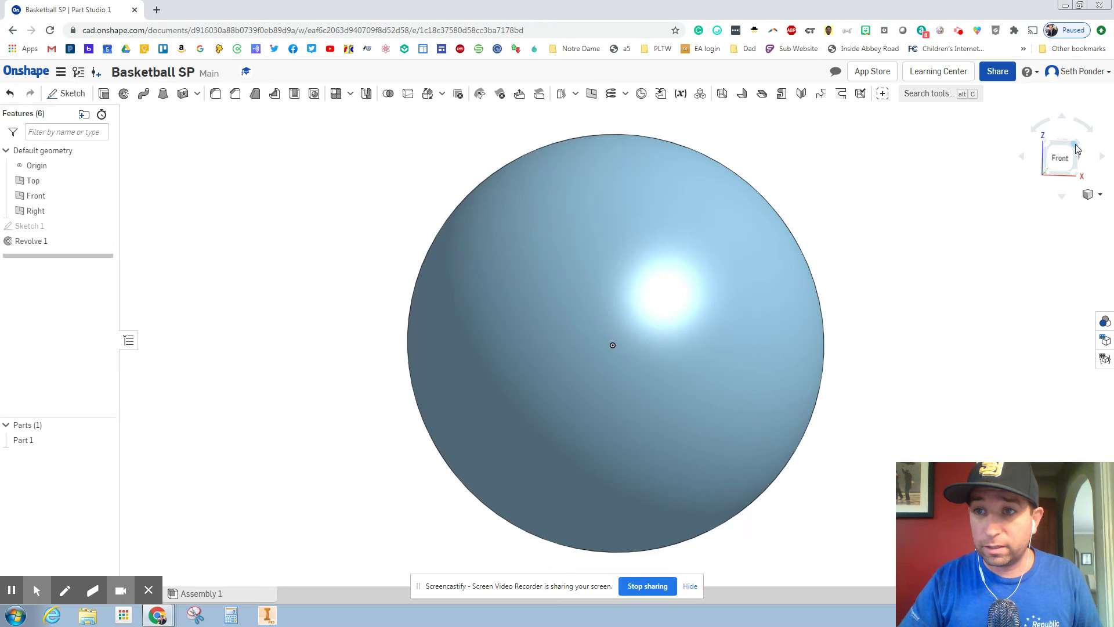
{"action": "left_click", "coordinate": [1084, 143]}
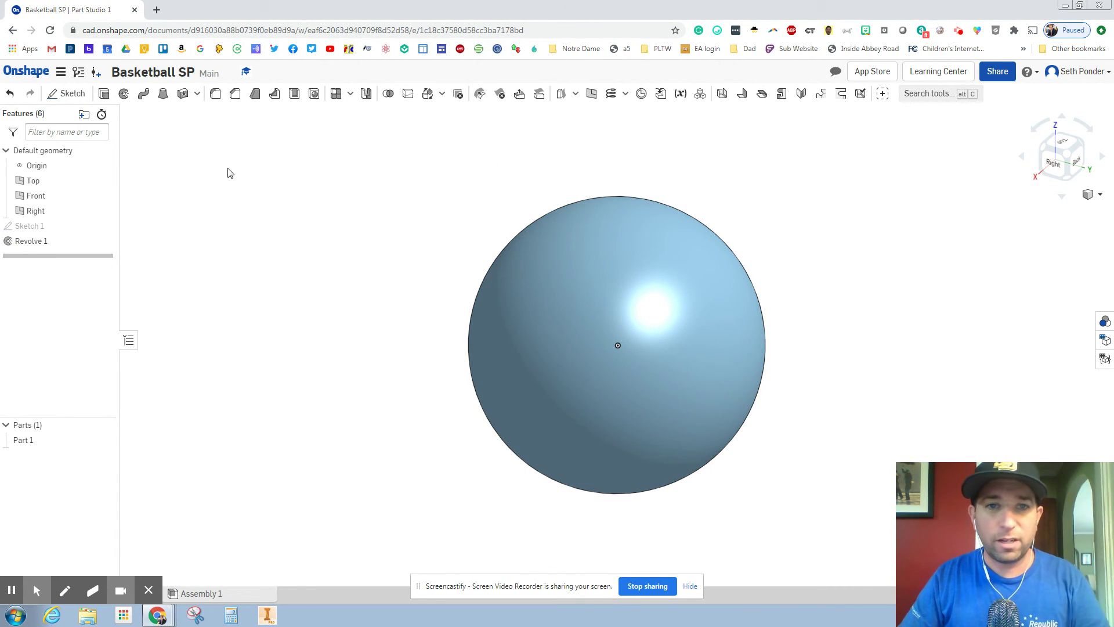
{"action": "left_click_drag", "start_coordinate": [302, 139], "coordinate": [857, 575]}
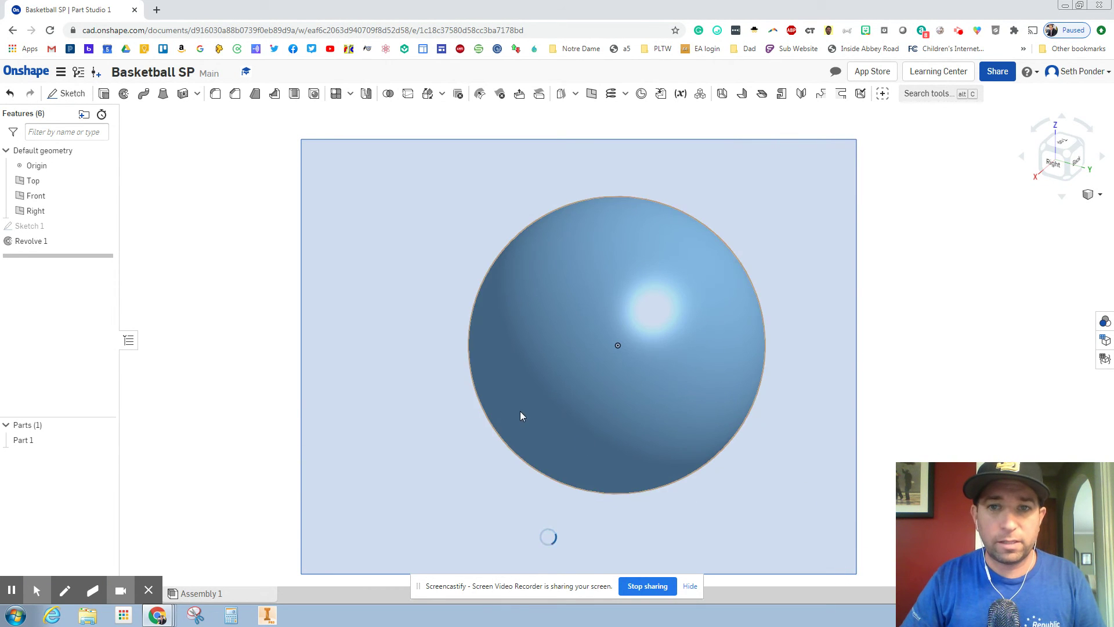
Add an orange F88701 face appearance to the sphere
{"action": "right_click", "coordinate": [507, 293]}
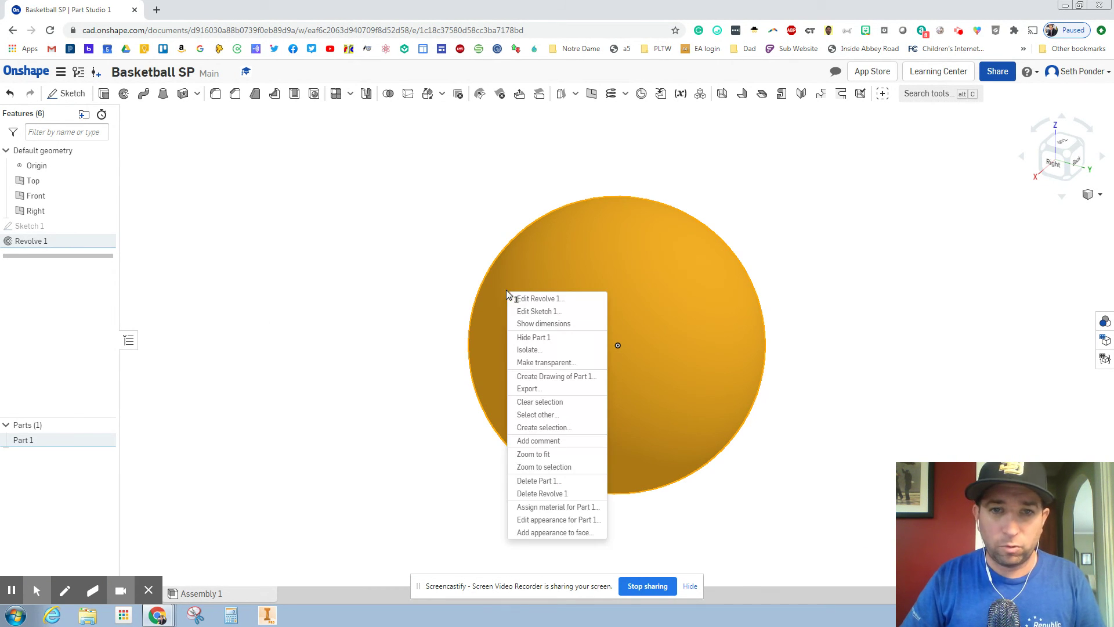
{"action": "left_click", "coordinate": [559, 538]}
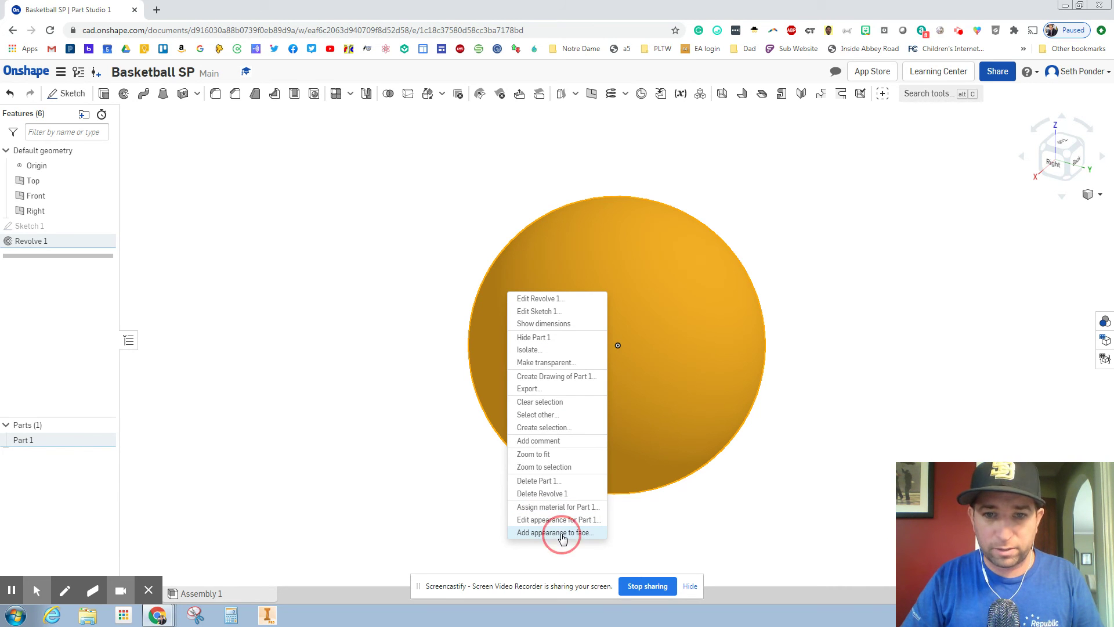
{"action": "left_click", "coordinate": [156, 341]}
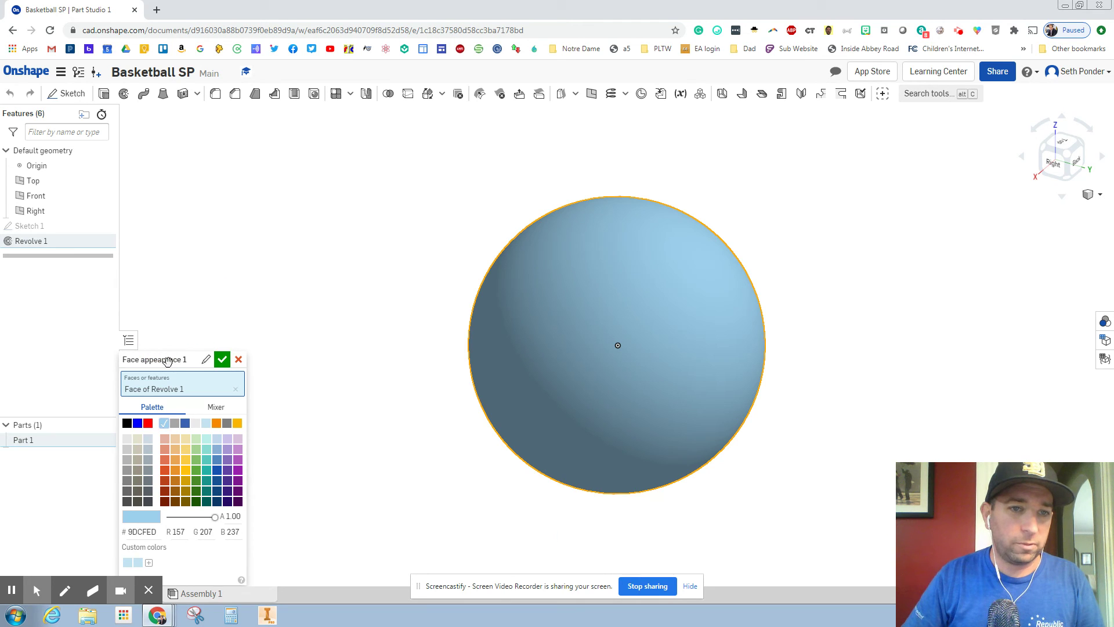
{"action": "left_click_drag", "start_coordinate": [182, 360], "coordinate": [343, 129]}
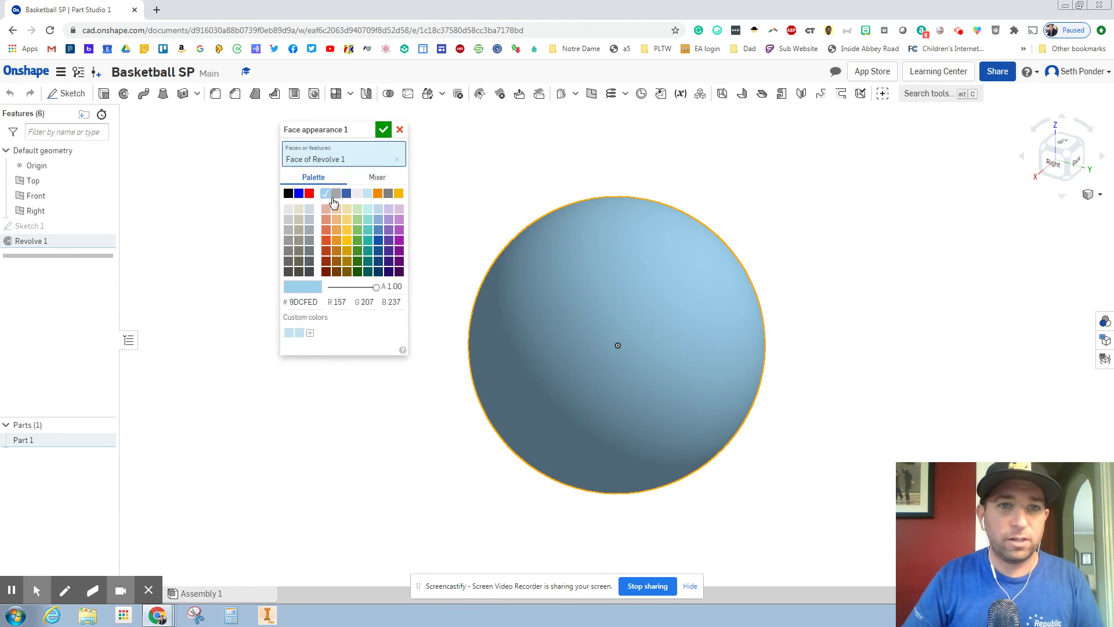
{"action": "left_click", "coordinate": [378, 194]}
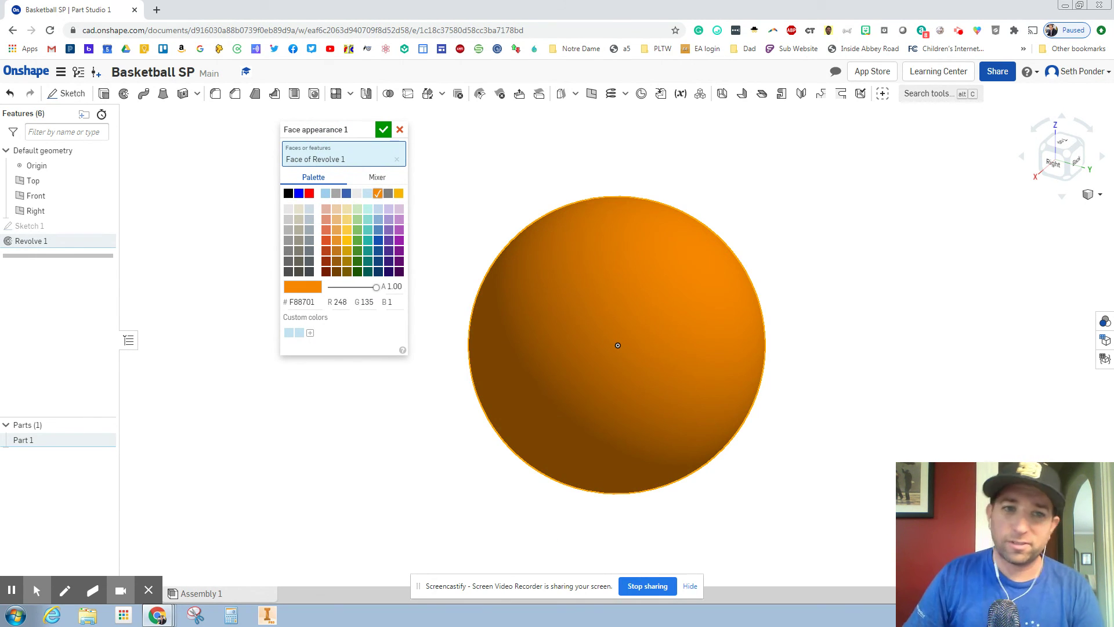
{"action": "left_click", "coordinate": [383, 130]}
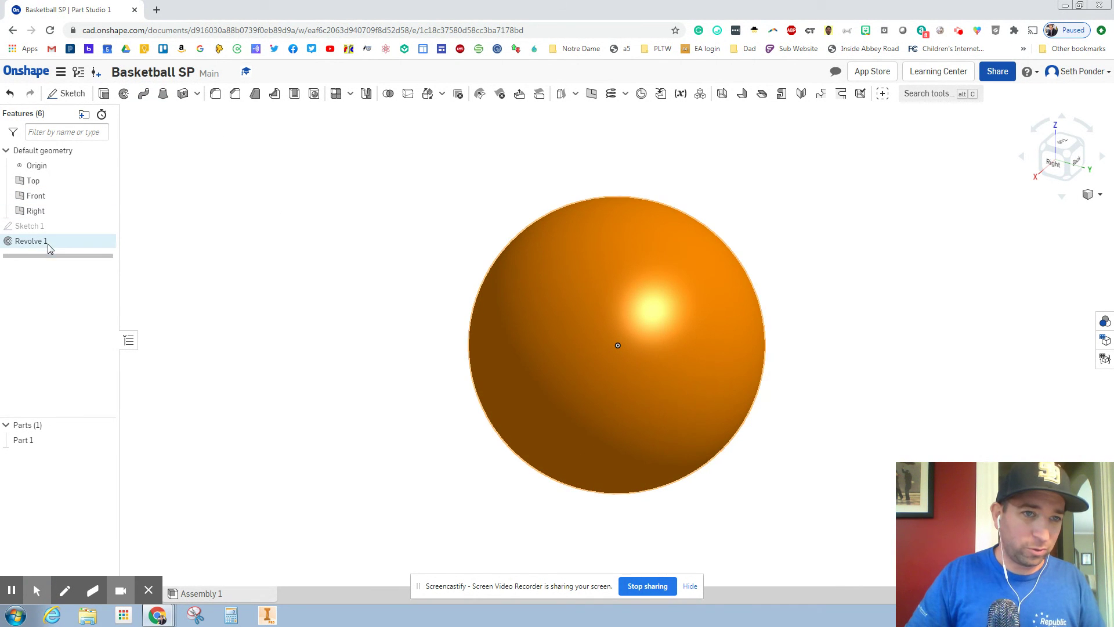
{"action": "left_click", "coordinate": [43, 230]}
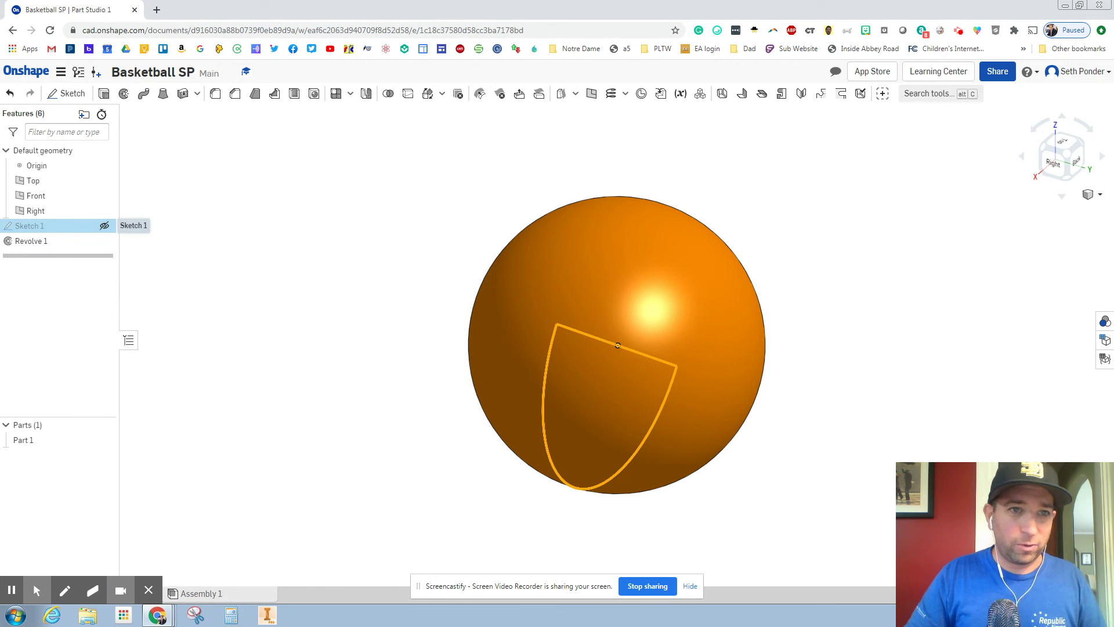
{"action": "double_click", "coordinate": [78, 230]}
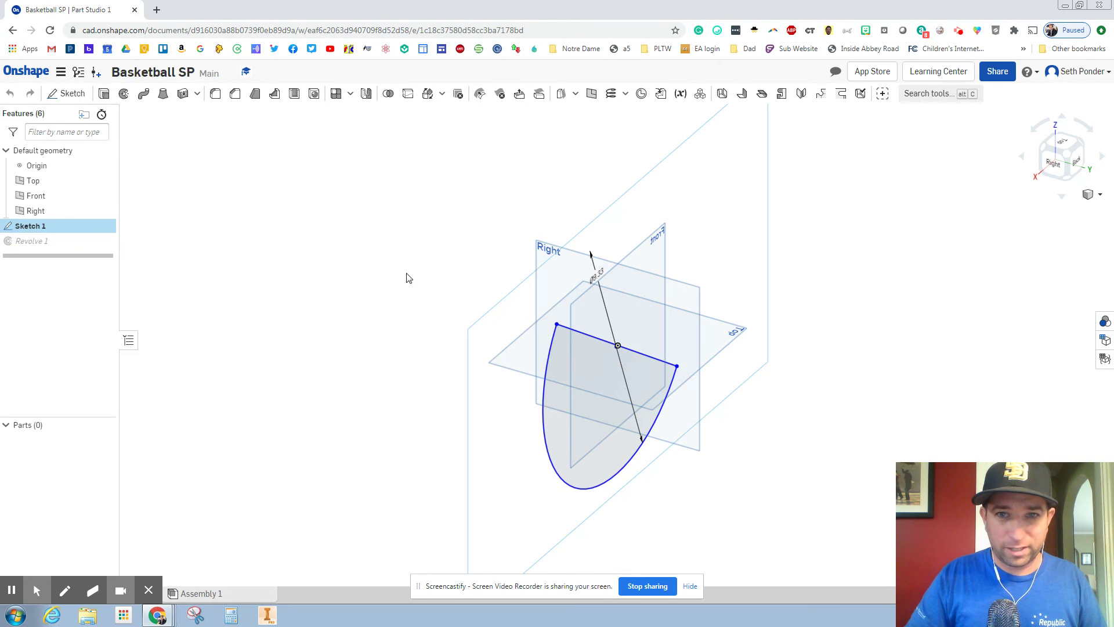
{"action": "left_click", "coordinate": [595, 274]}
{"action": "double_click", "coordinate": [595, 274]}
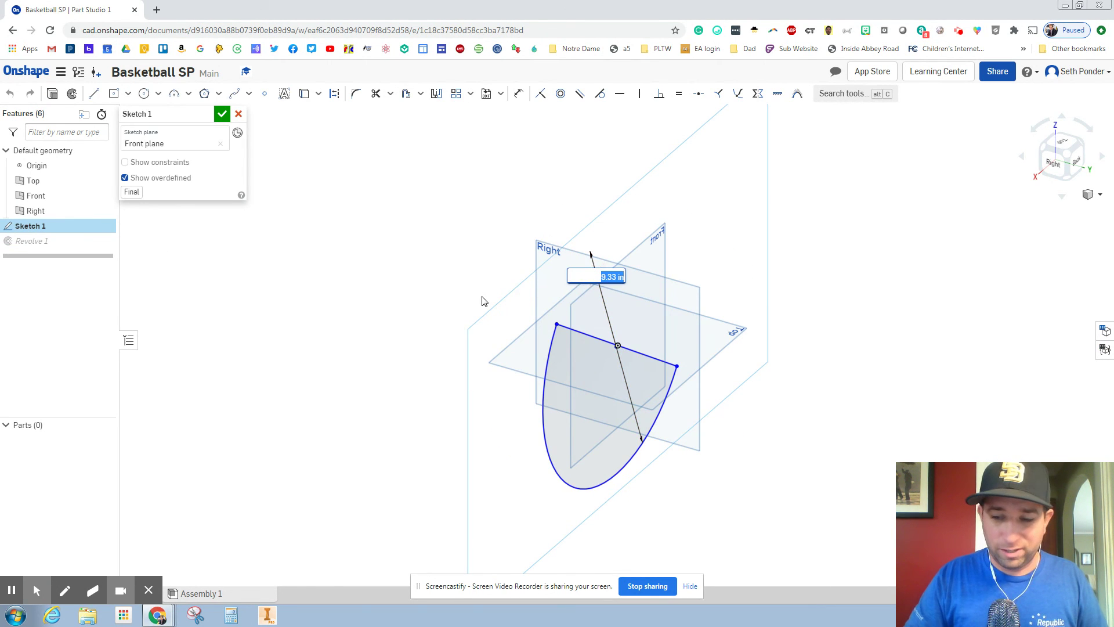
{"action": "type", "text": "8"}
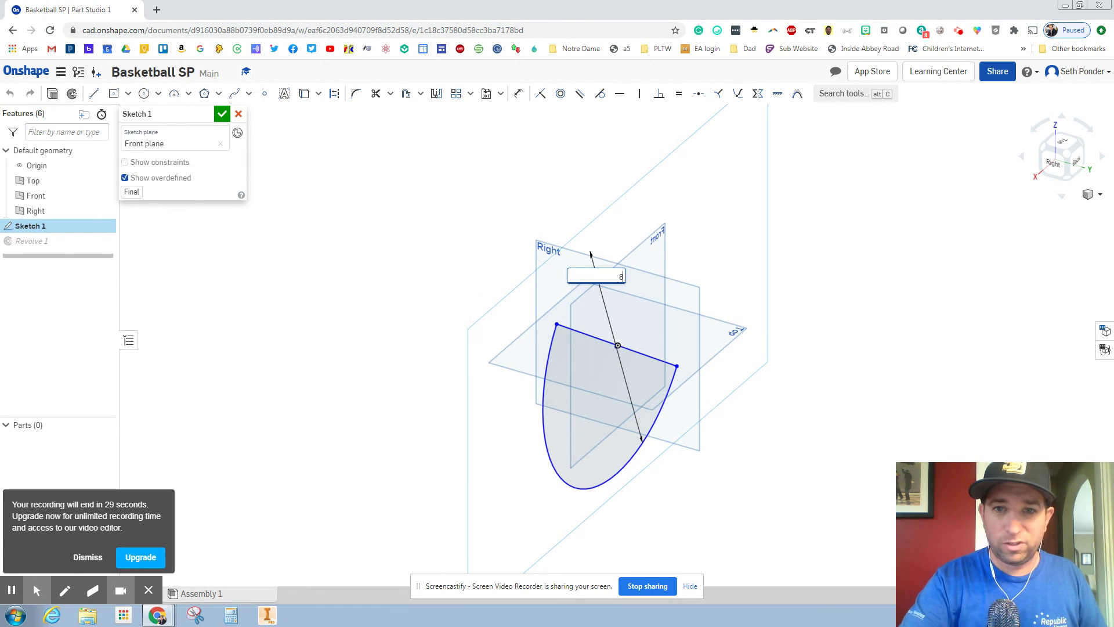
{"action": "key", "text": "Return"}
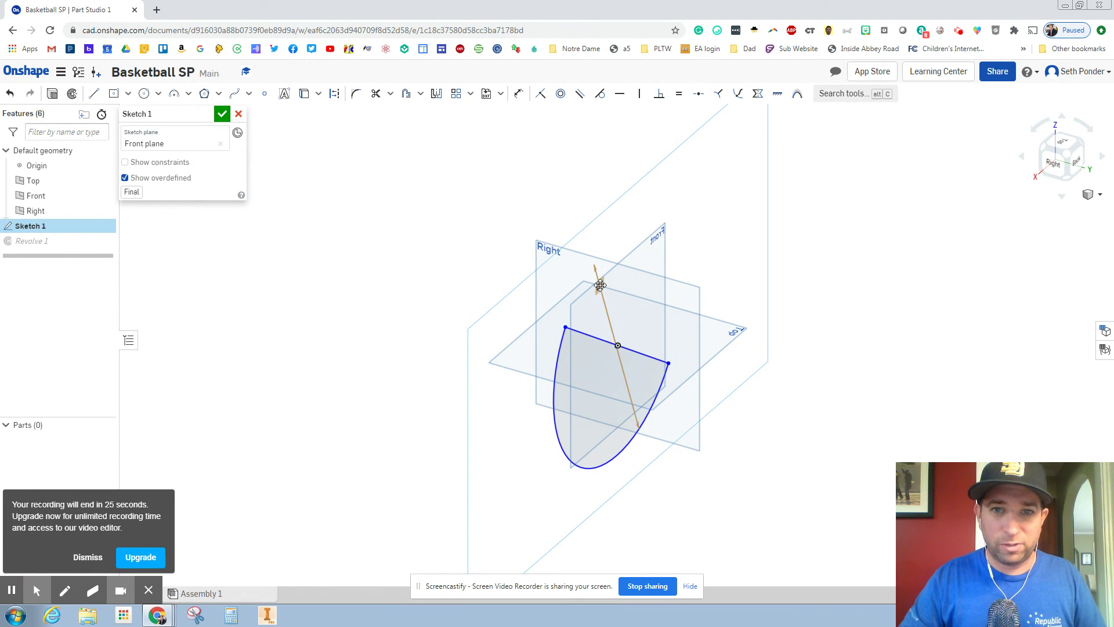
{"action": "left_click", "coordinate": [615, 335]}
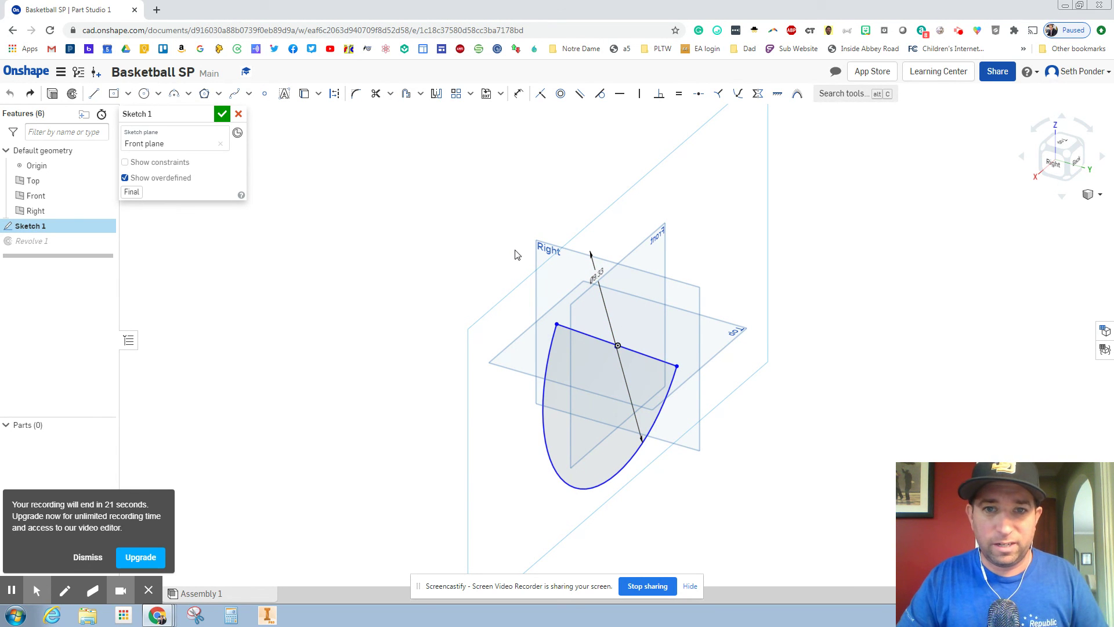
{"action": "left_click", "coordinate": [221, 113]}
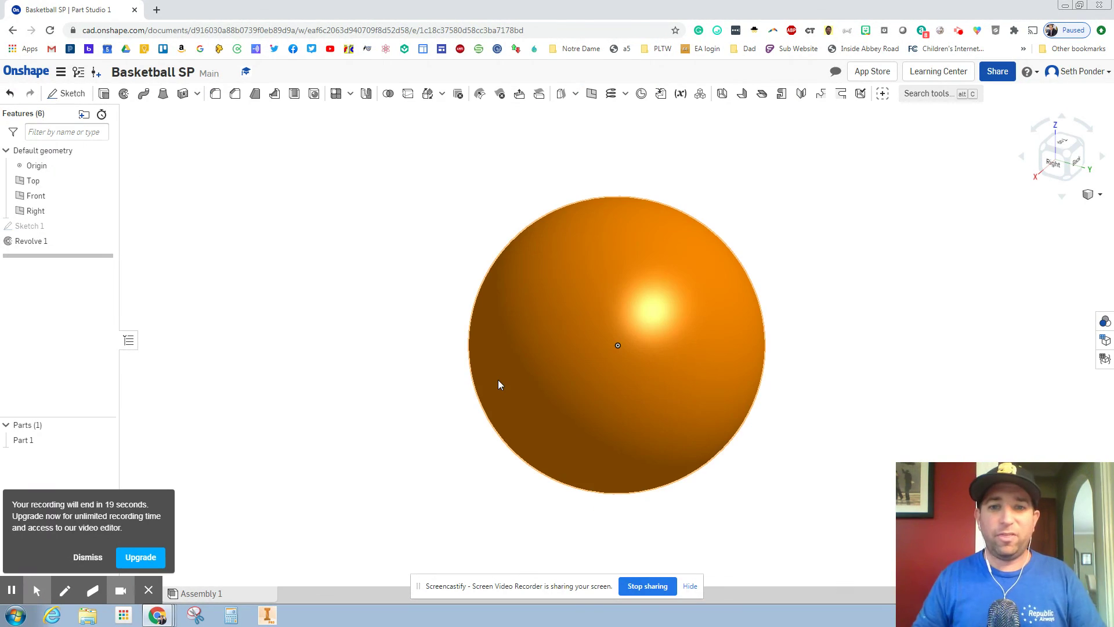